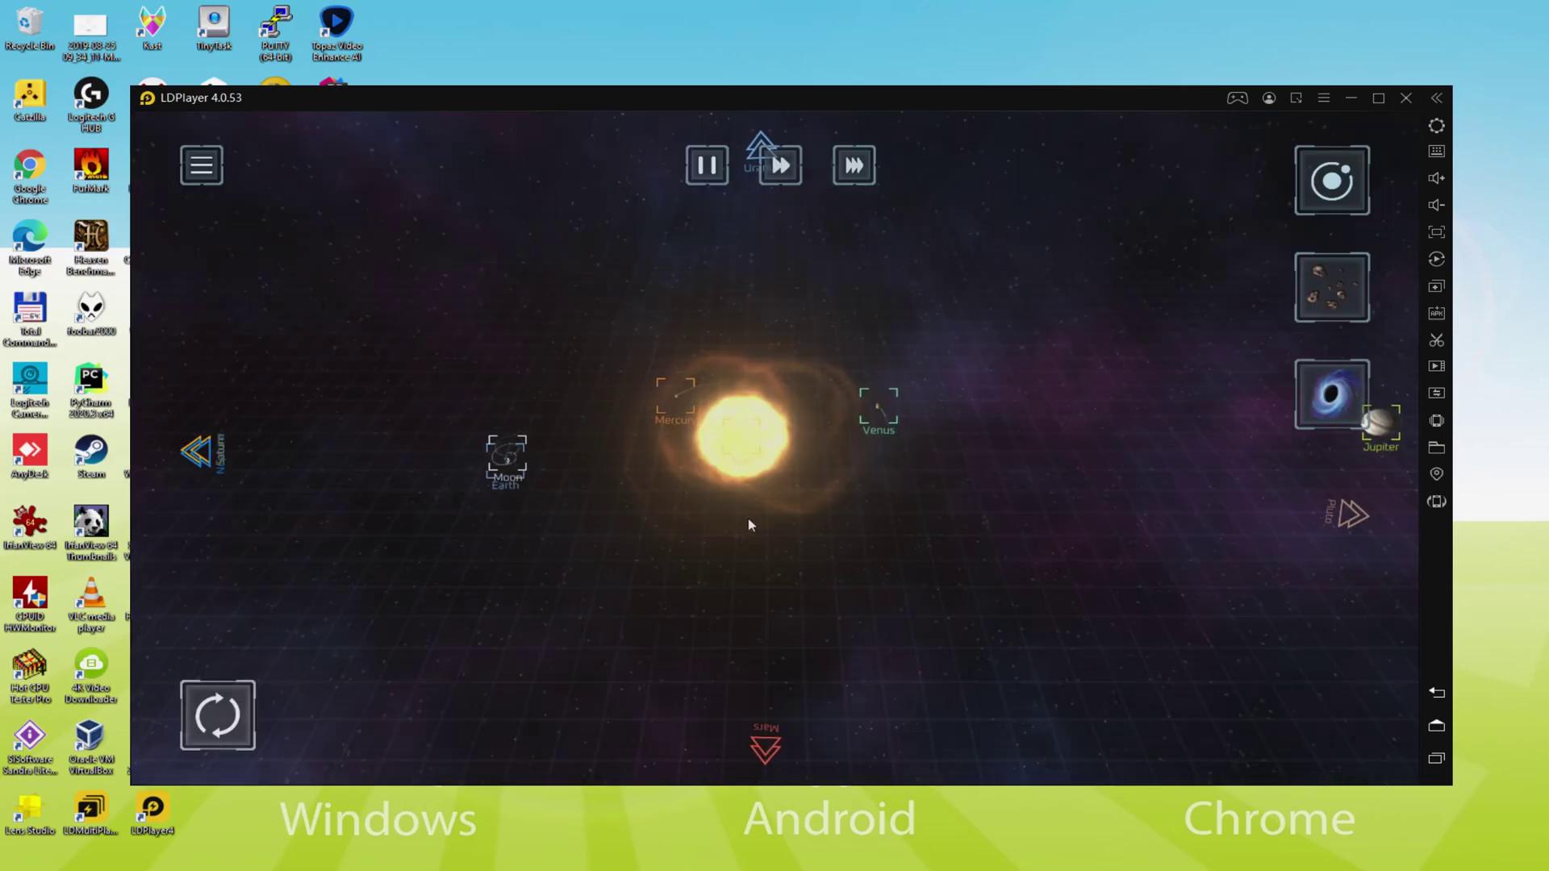
pyautogui.click(859, 394)
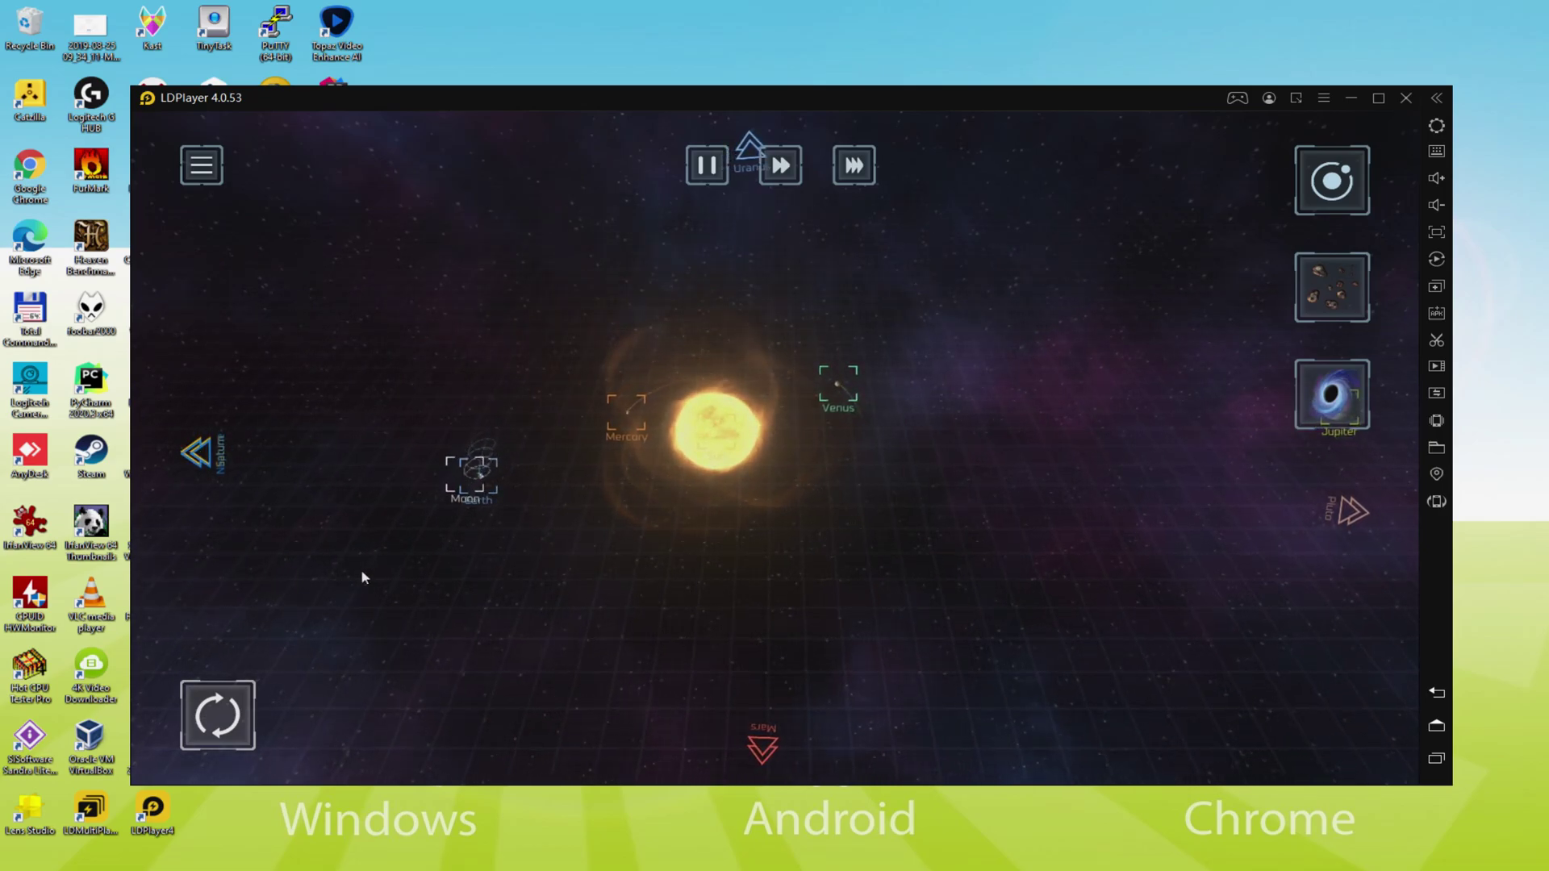
pyautogui.click(218, 716)
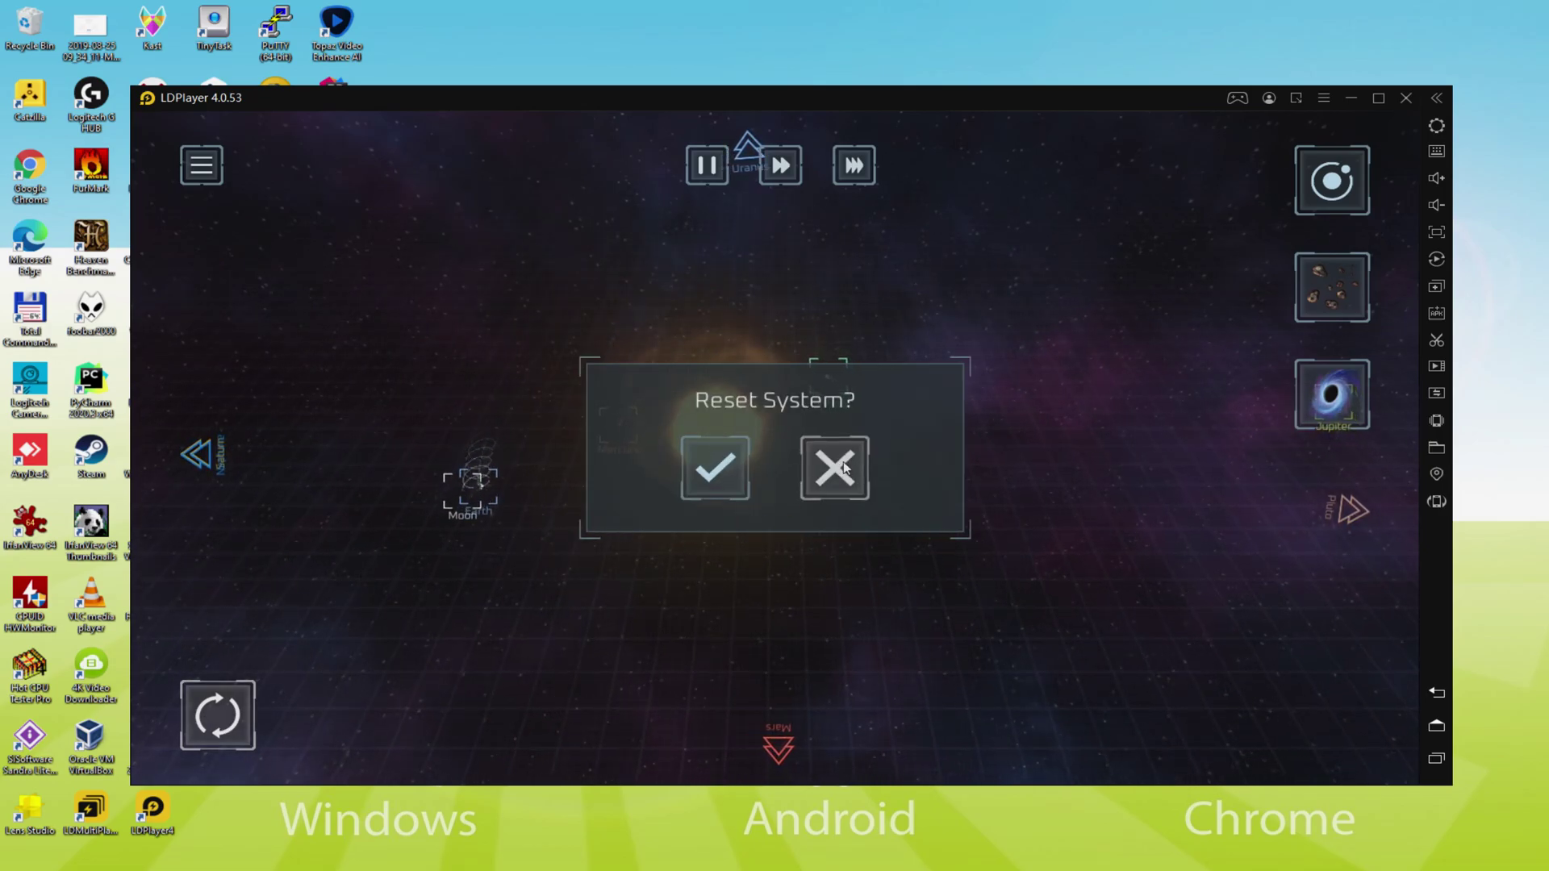
pyautogui.click(846, 467)
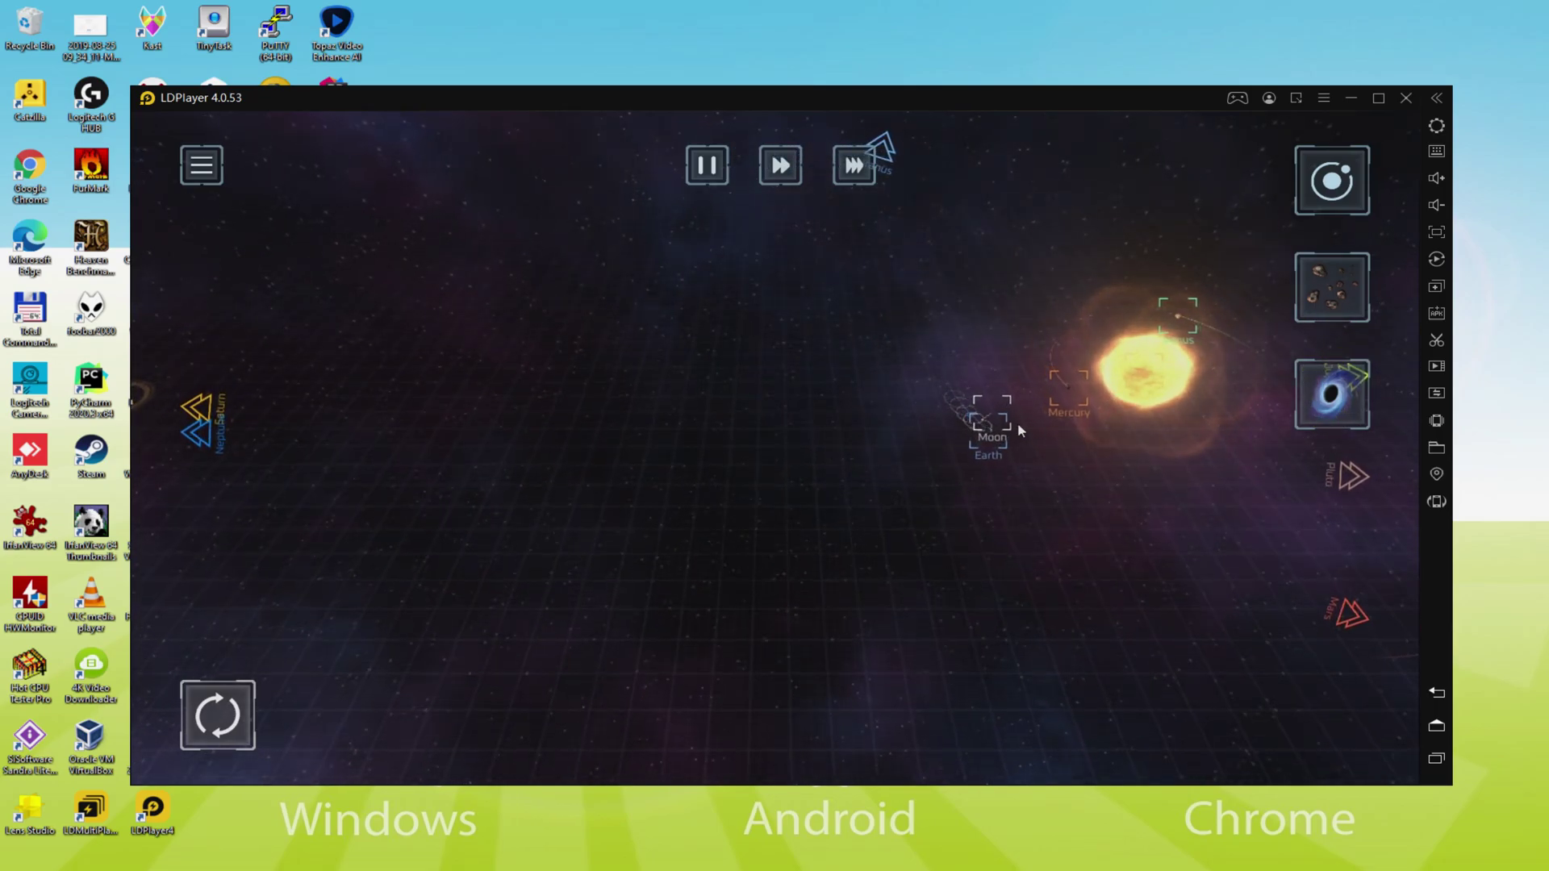
# Look around the solar system from different angles and choose the planet tool
pyautogui.moveTo(1037, 427); pyautogui.dragTo(1051, 565)
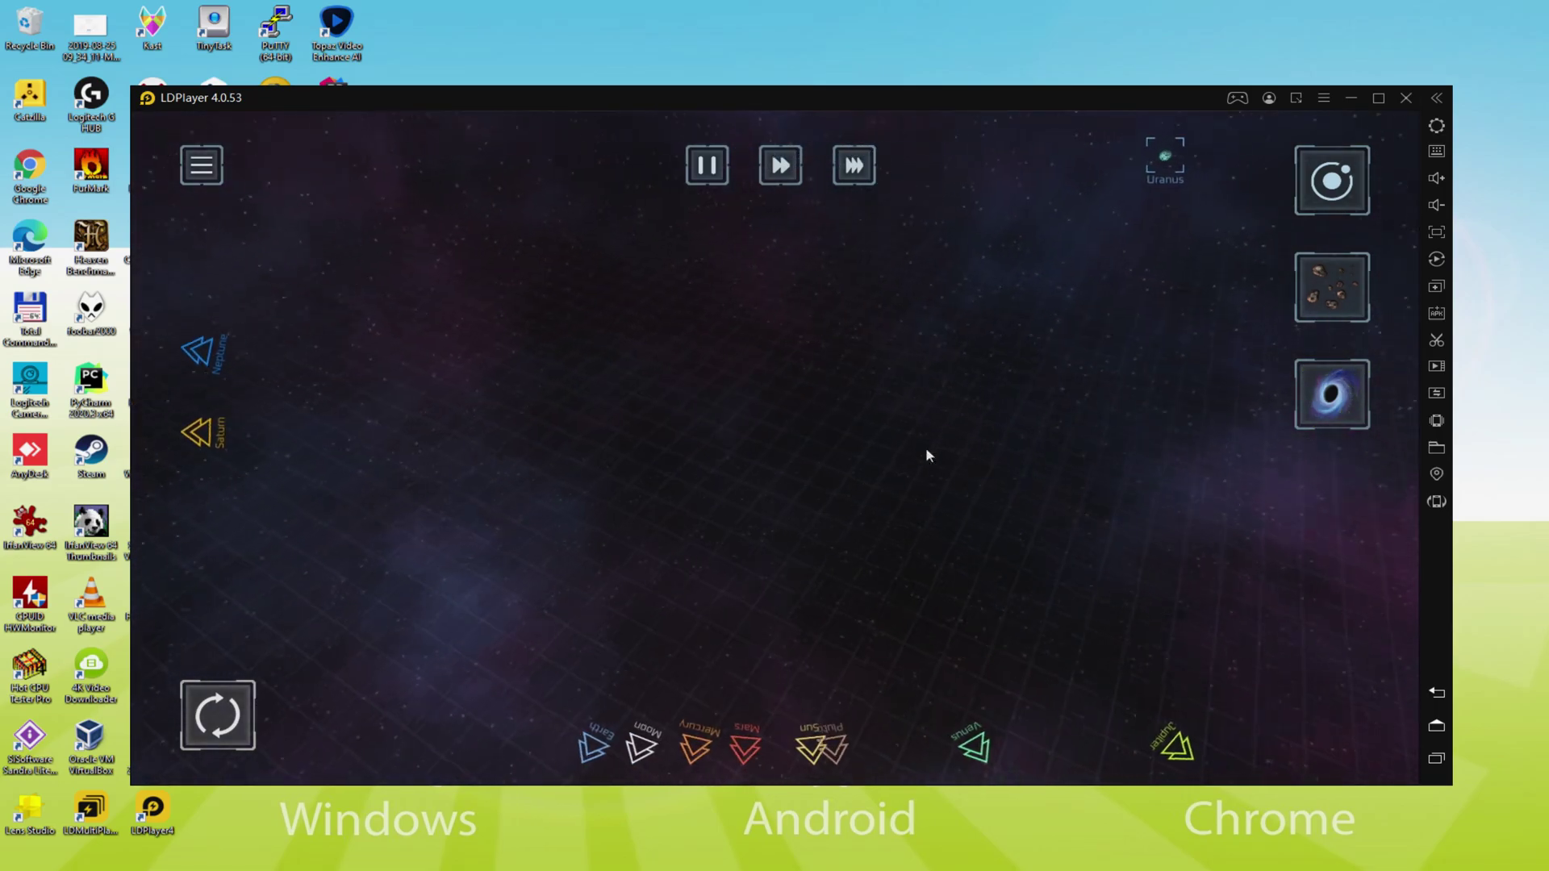
pyautogui.moveTo(927, 480); pyautogui.dragTo(927, 335)
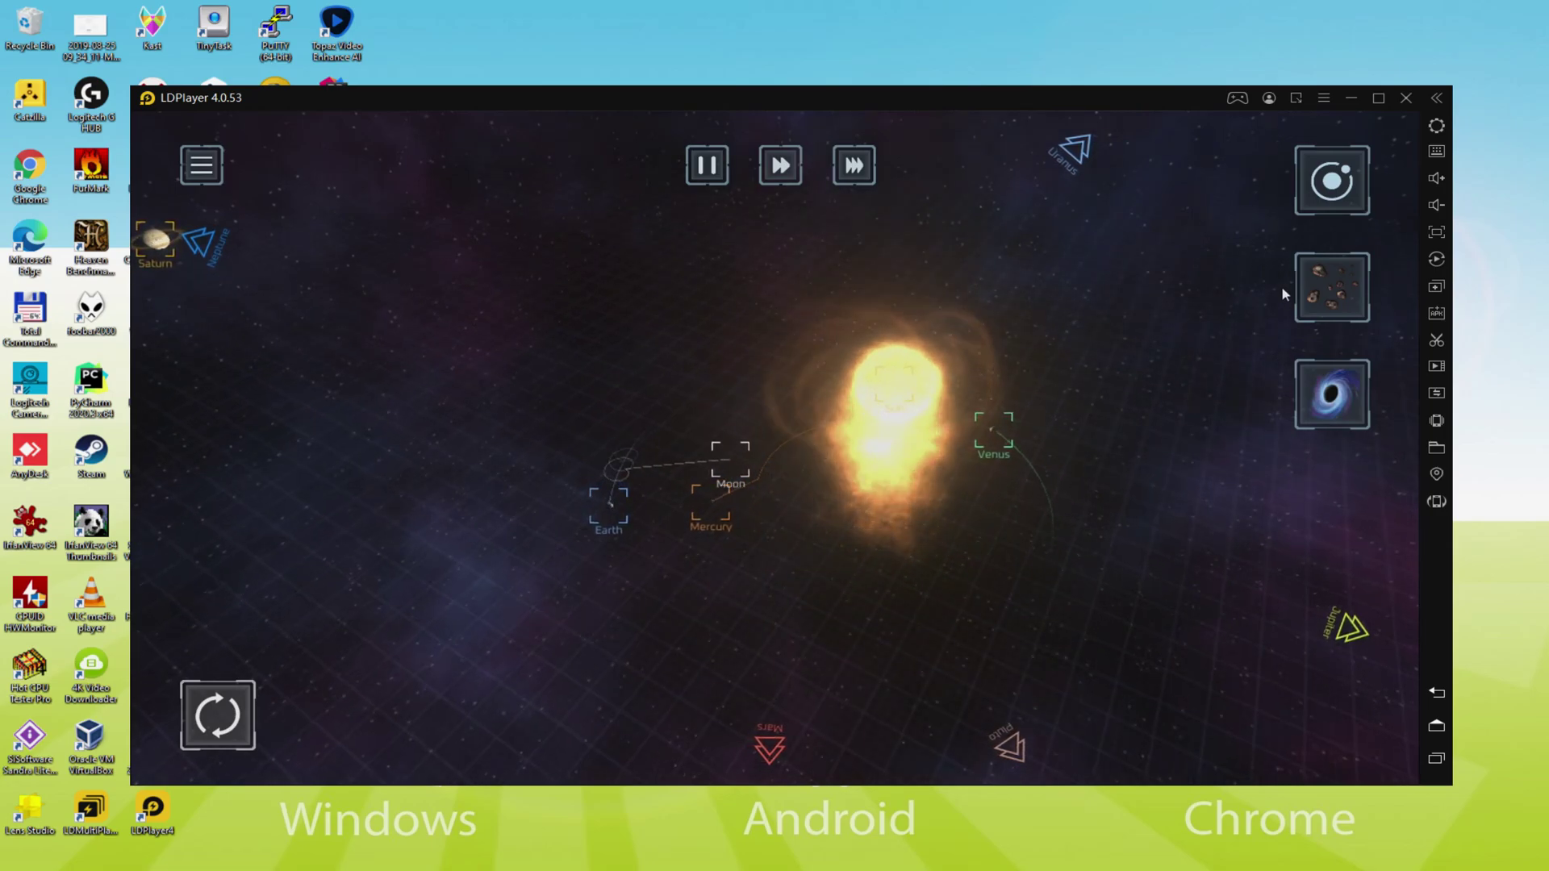
pyautogui.click(1332, 180)
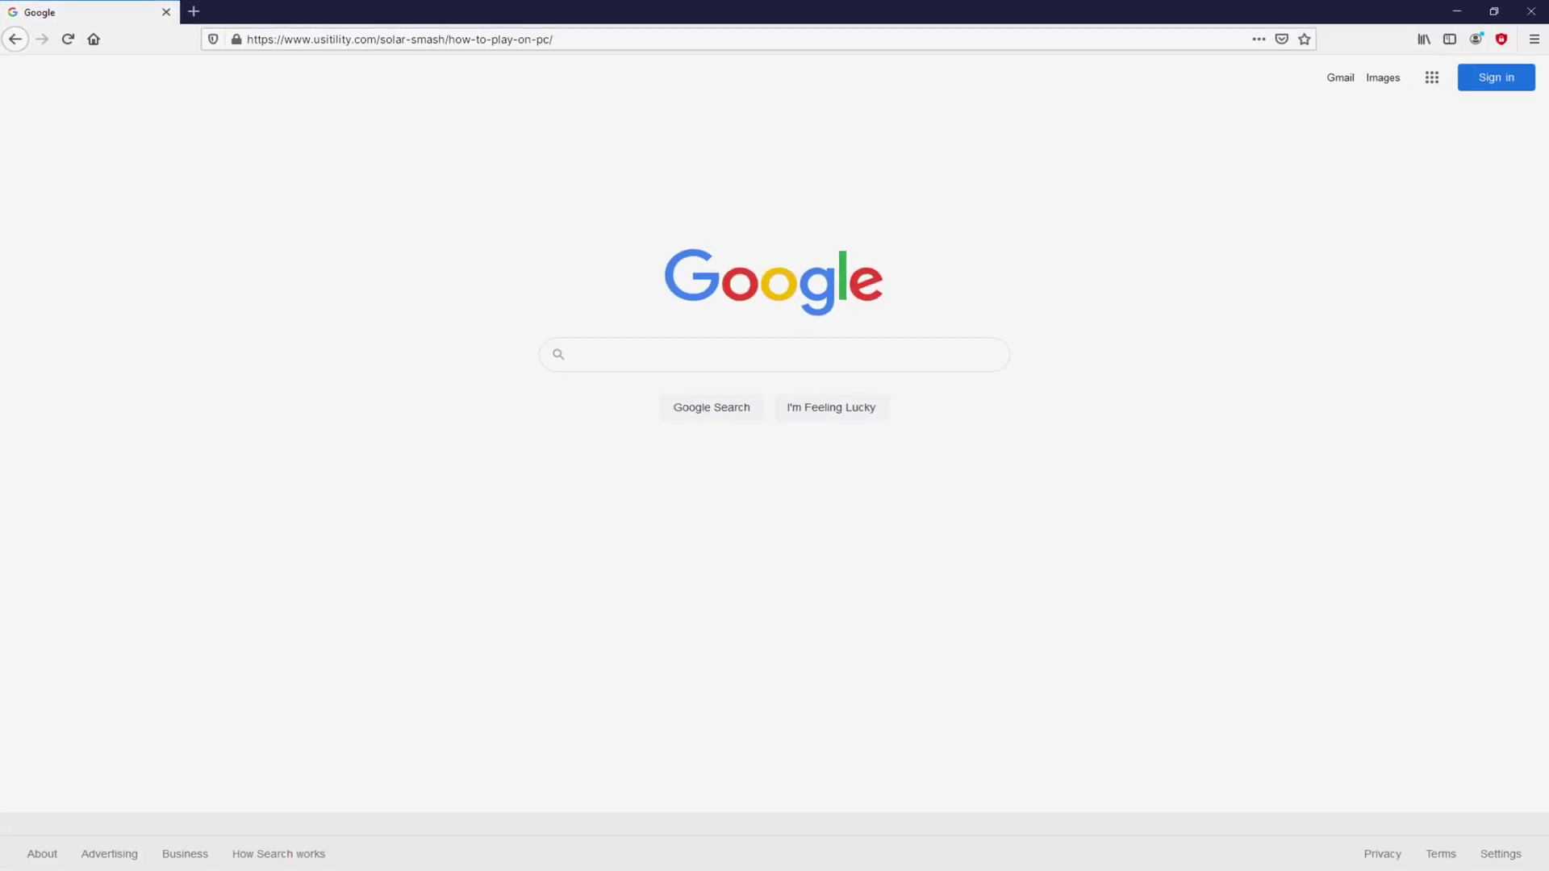
pyautogui.press('Return')
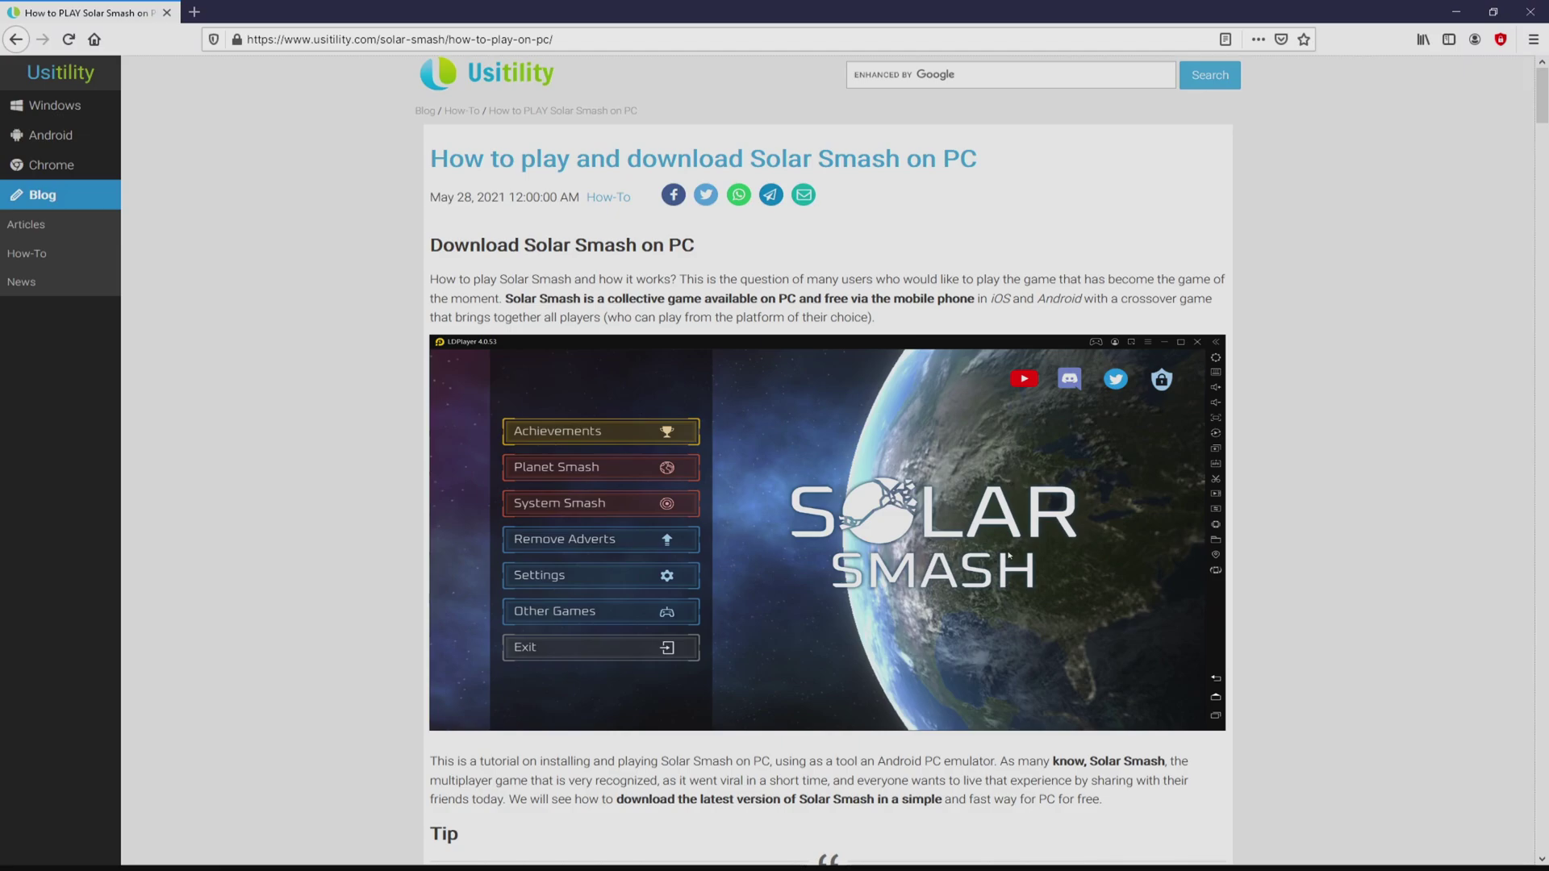
pyautogui.scroll(-4, 826, 451)
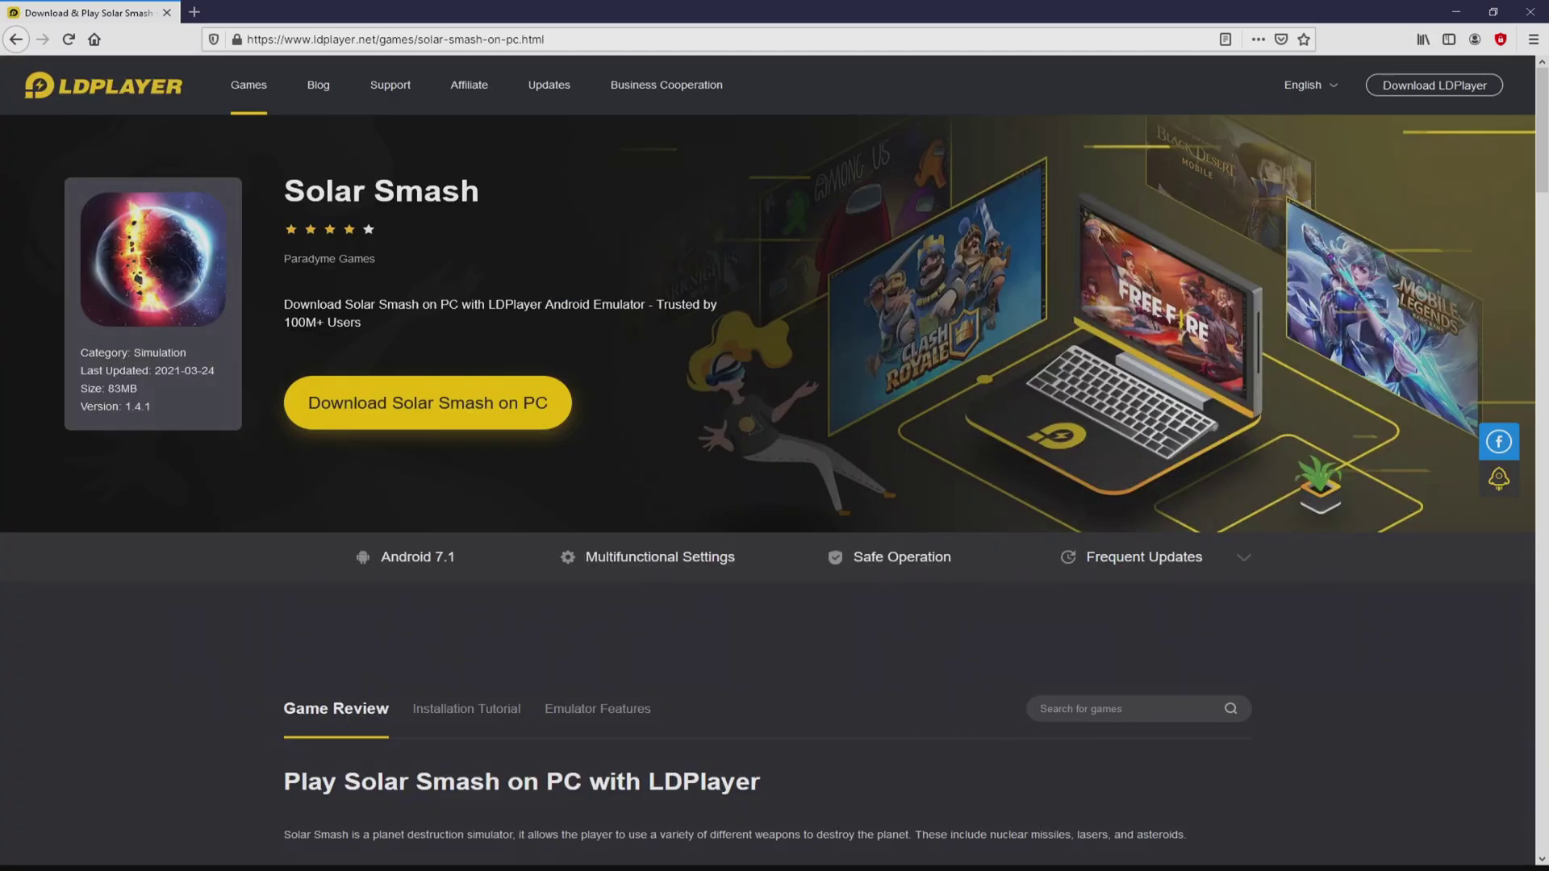
# Look through the game review and installation tutorial on LDPlayer's Solar Smash page, and download Solar Smash for PC
pyautogui.scroll(-15, 766, 483)
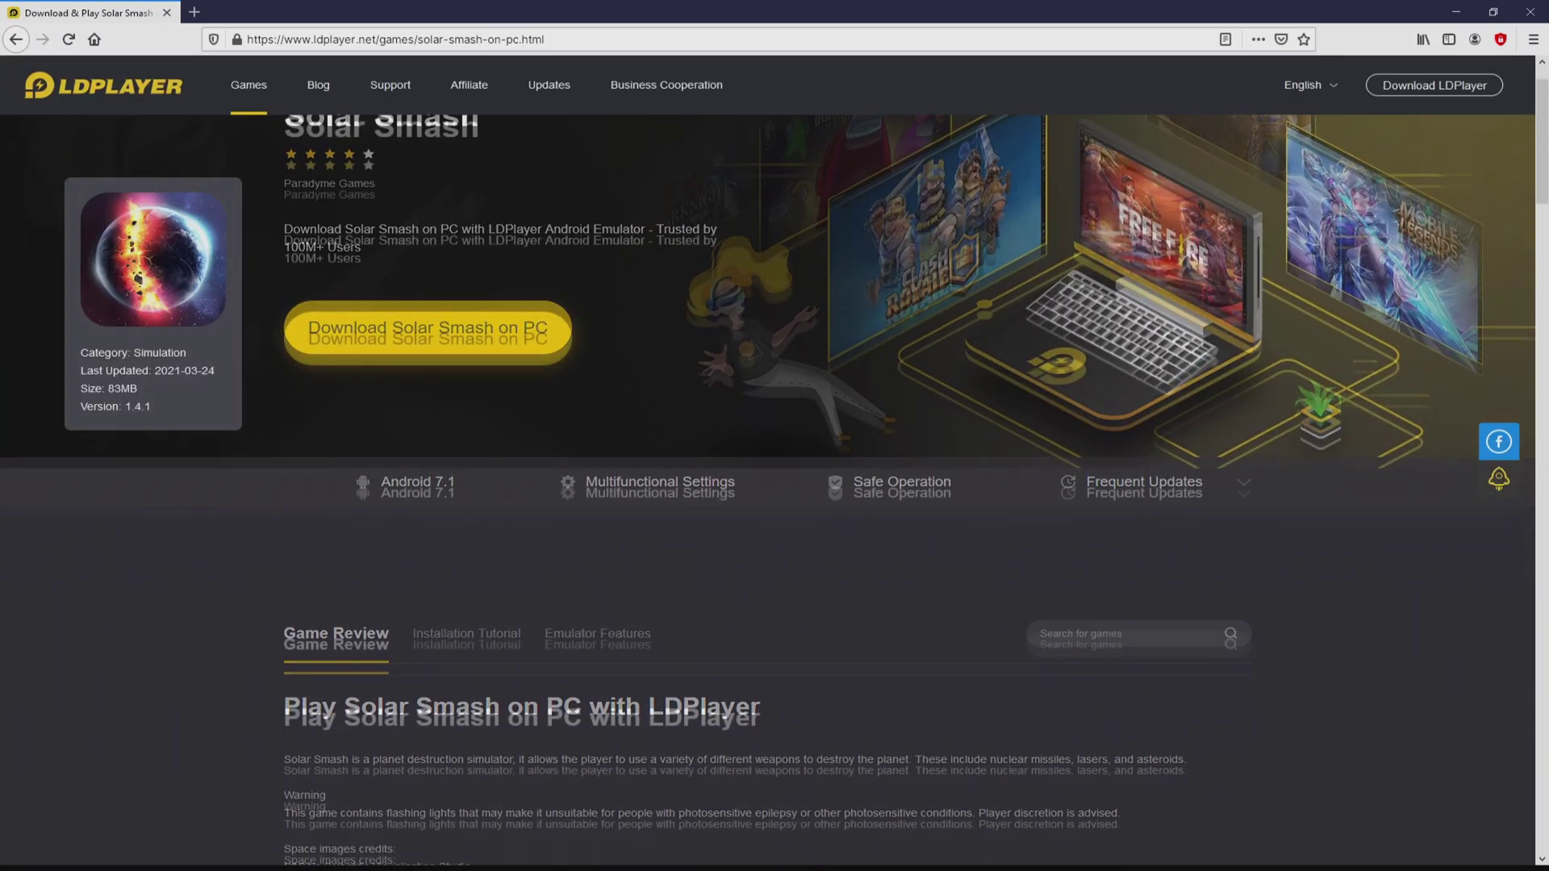
pyautogui.scroll(-15, 766, 484)
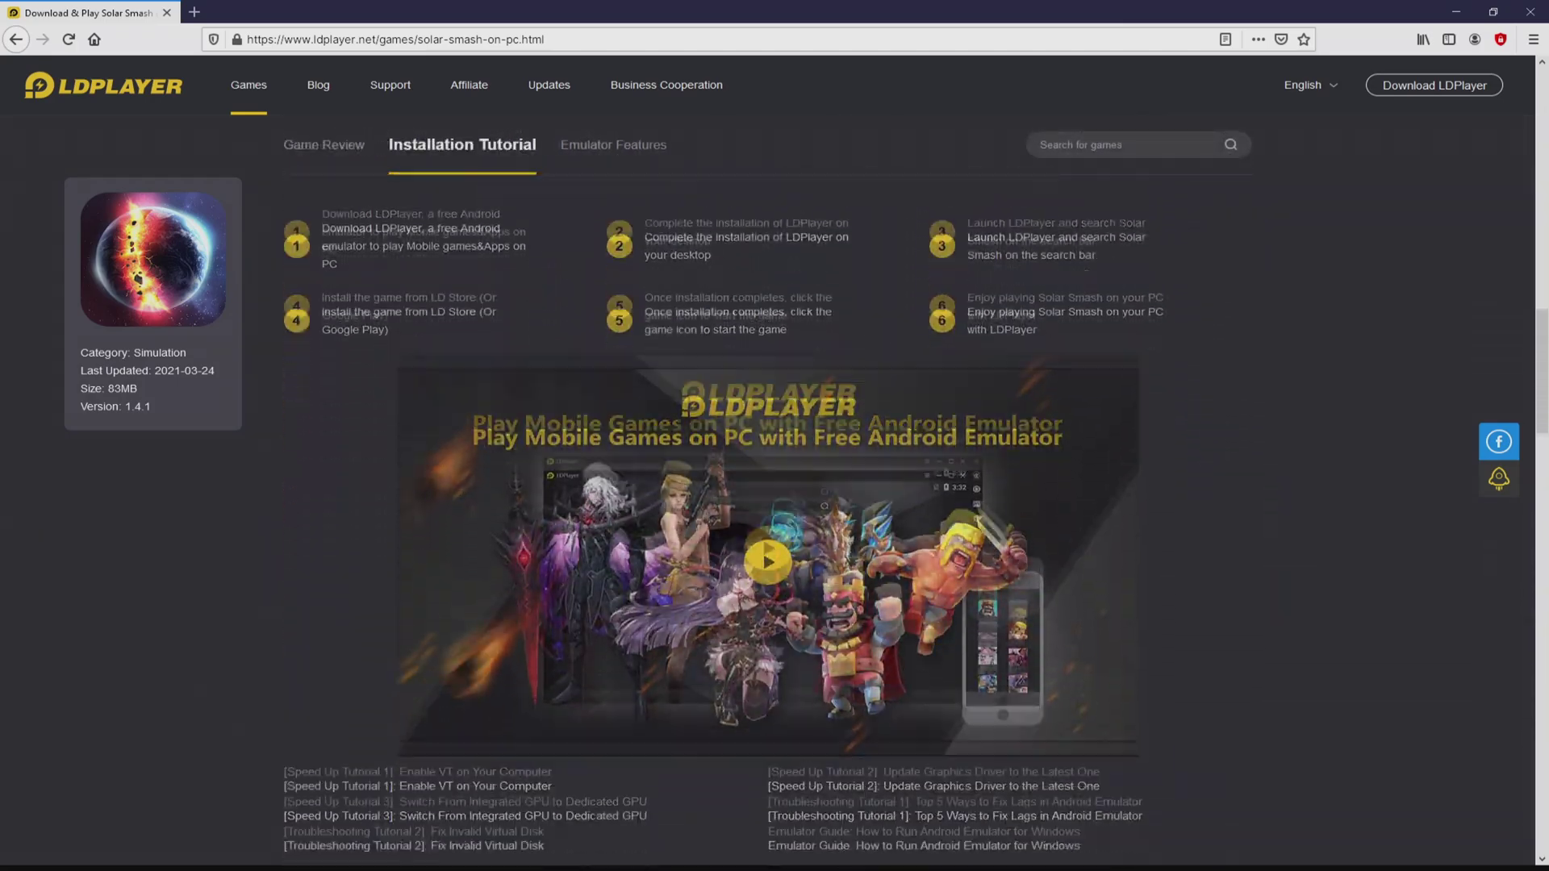
pyautogui.scroll(5, 767, 484)
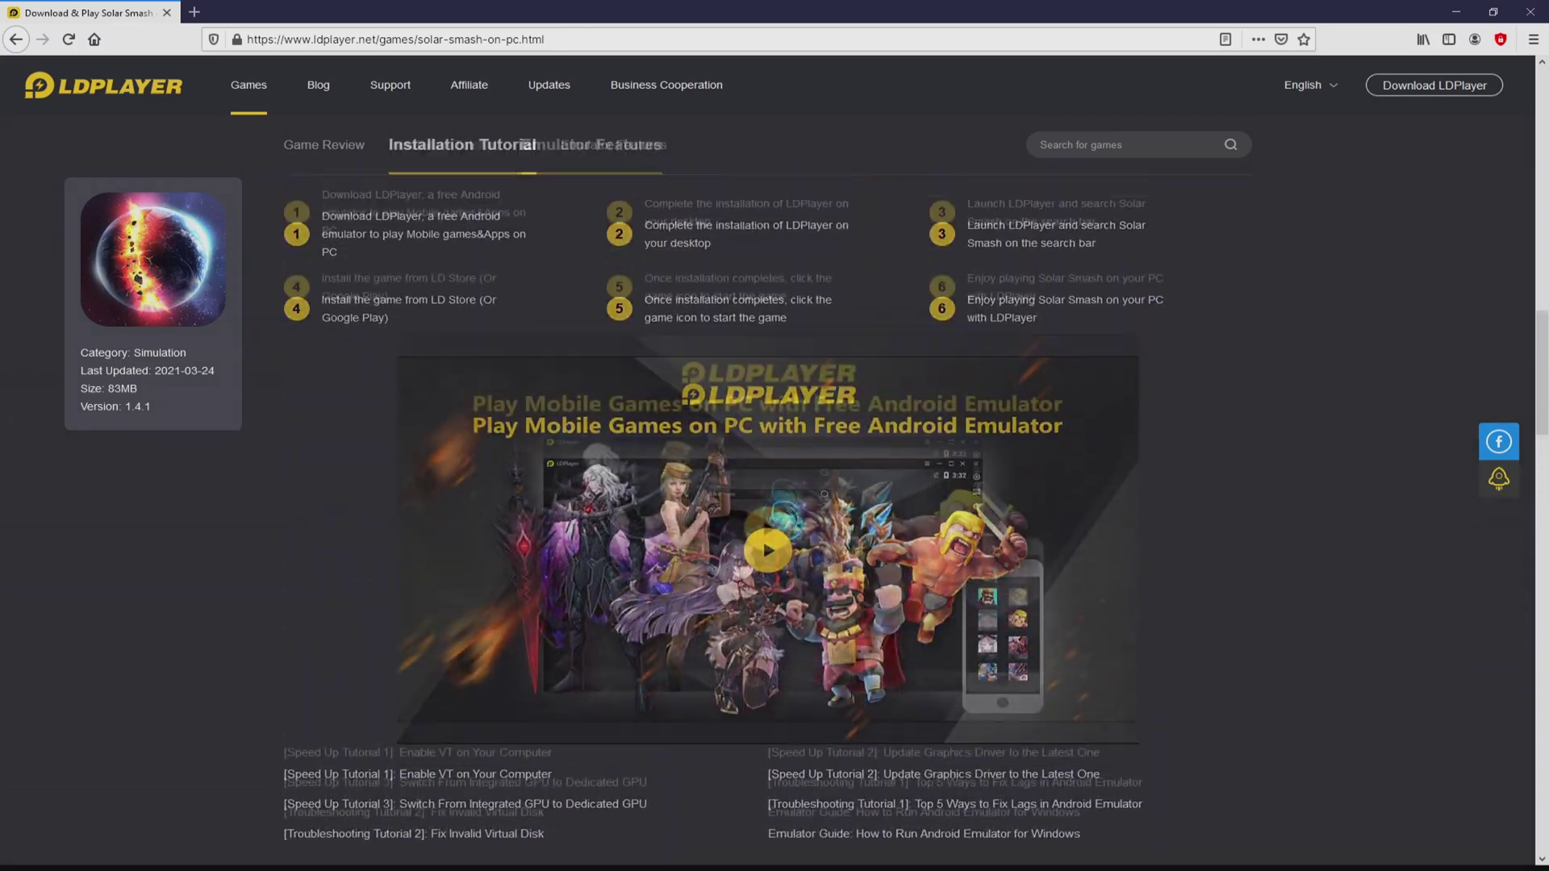
pyautogui.scroll(15, 774, 484)
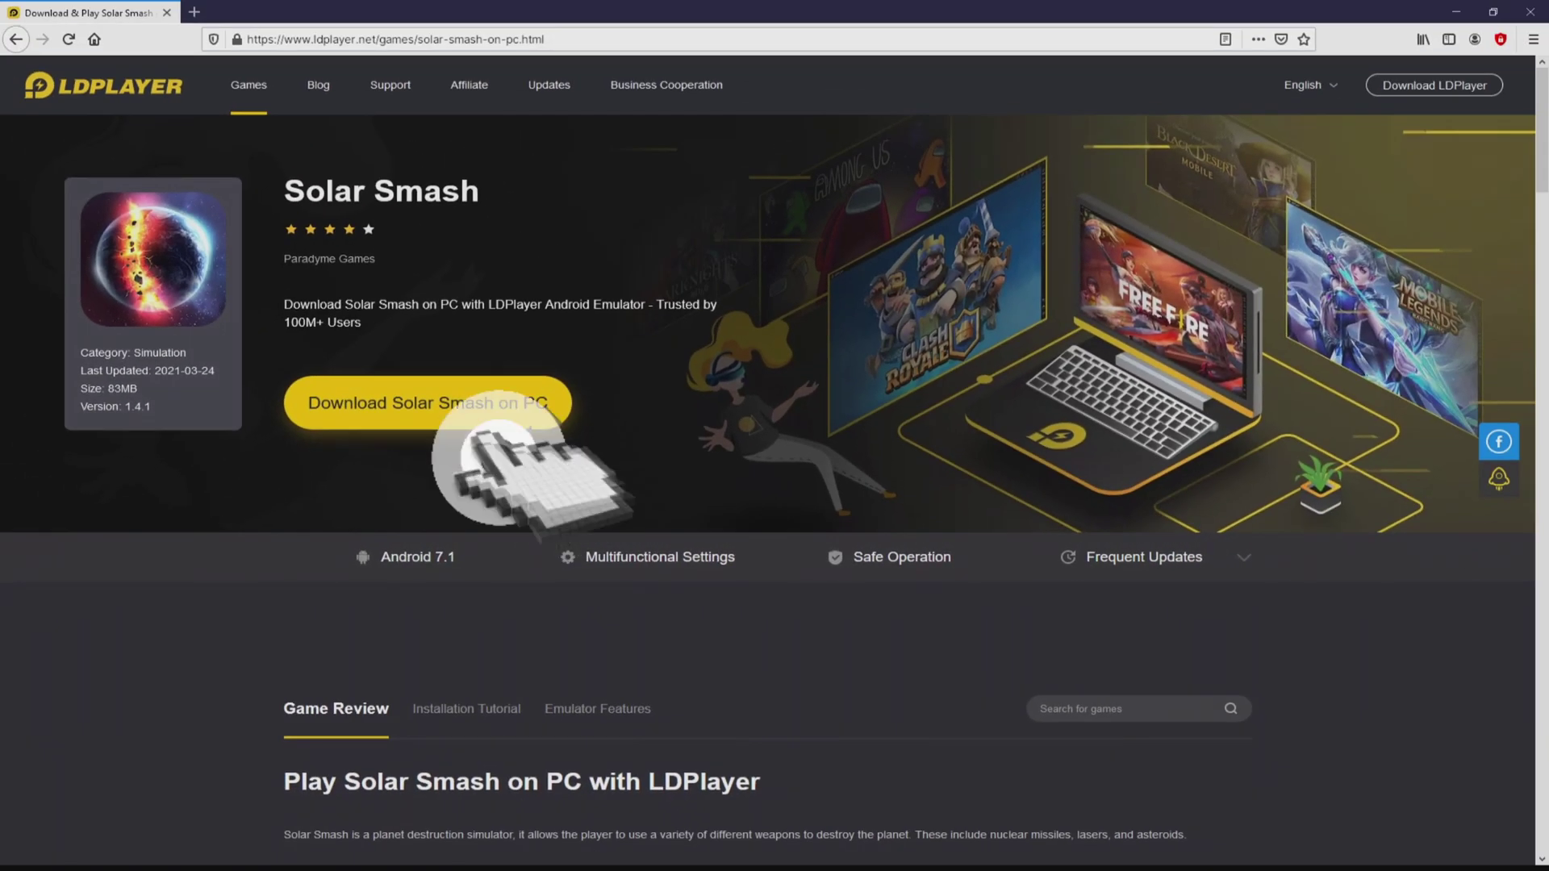
pyautogui.click(476, 400)
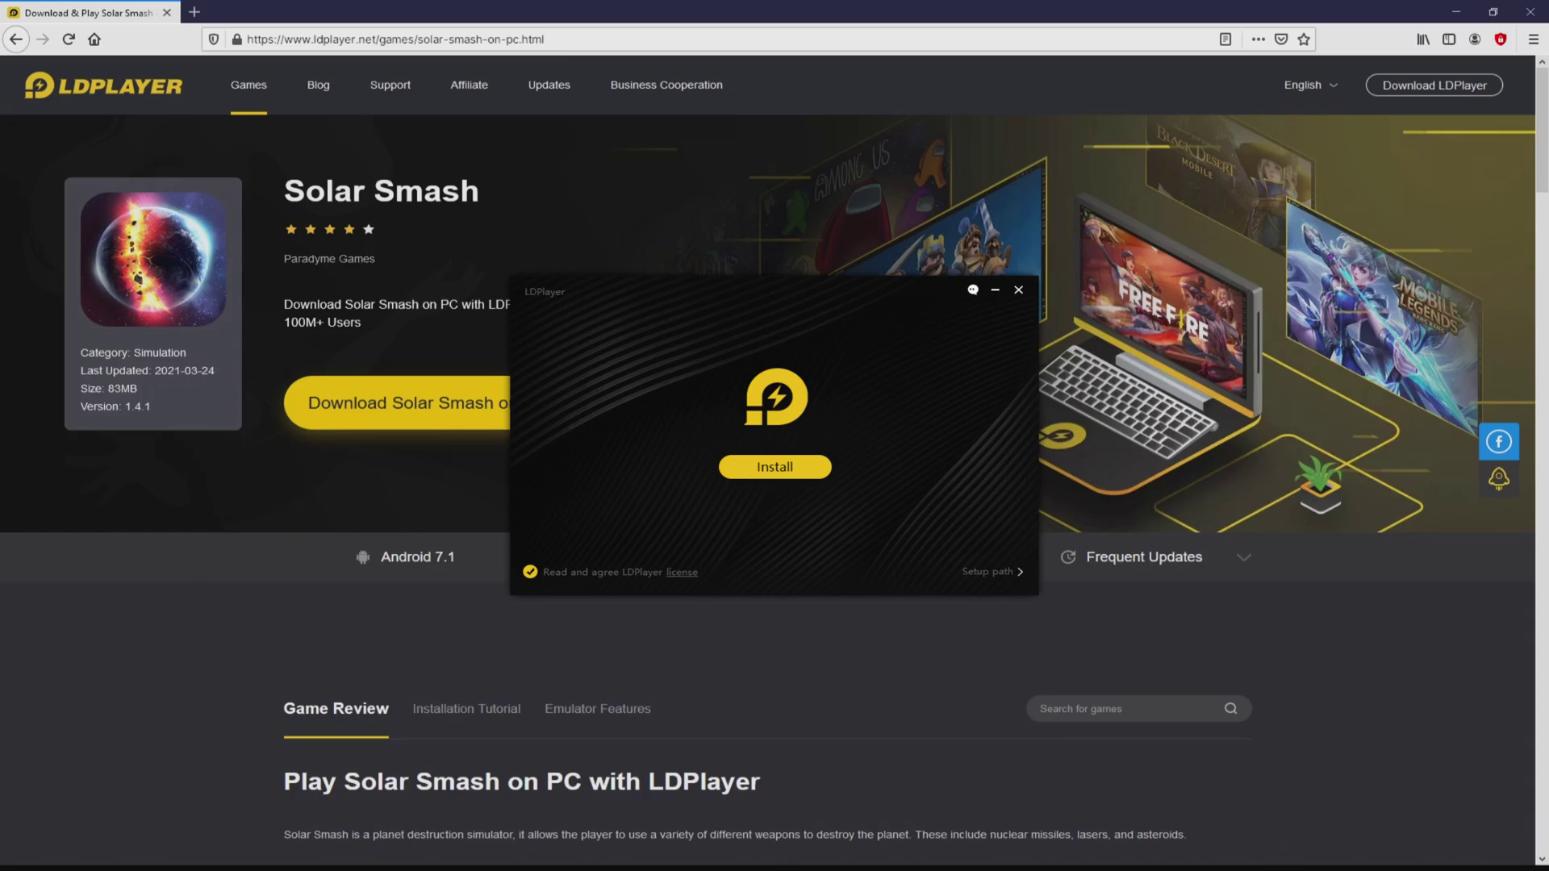
# Install LDPlayer in the default folder C:\LDPlayer\LDPlayer4.0\, rejecting the optional Avast Free Antivirus and McAfee WebAdvisor offers
pyautogui.press('super+Down')
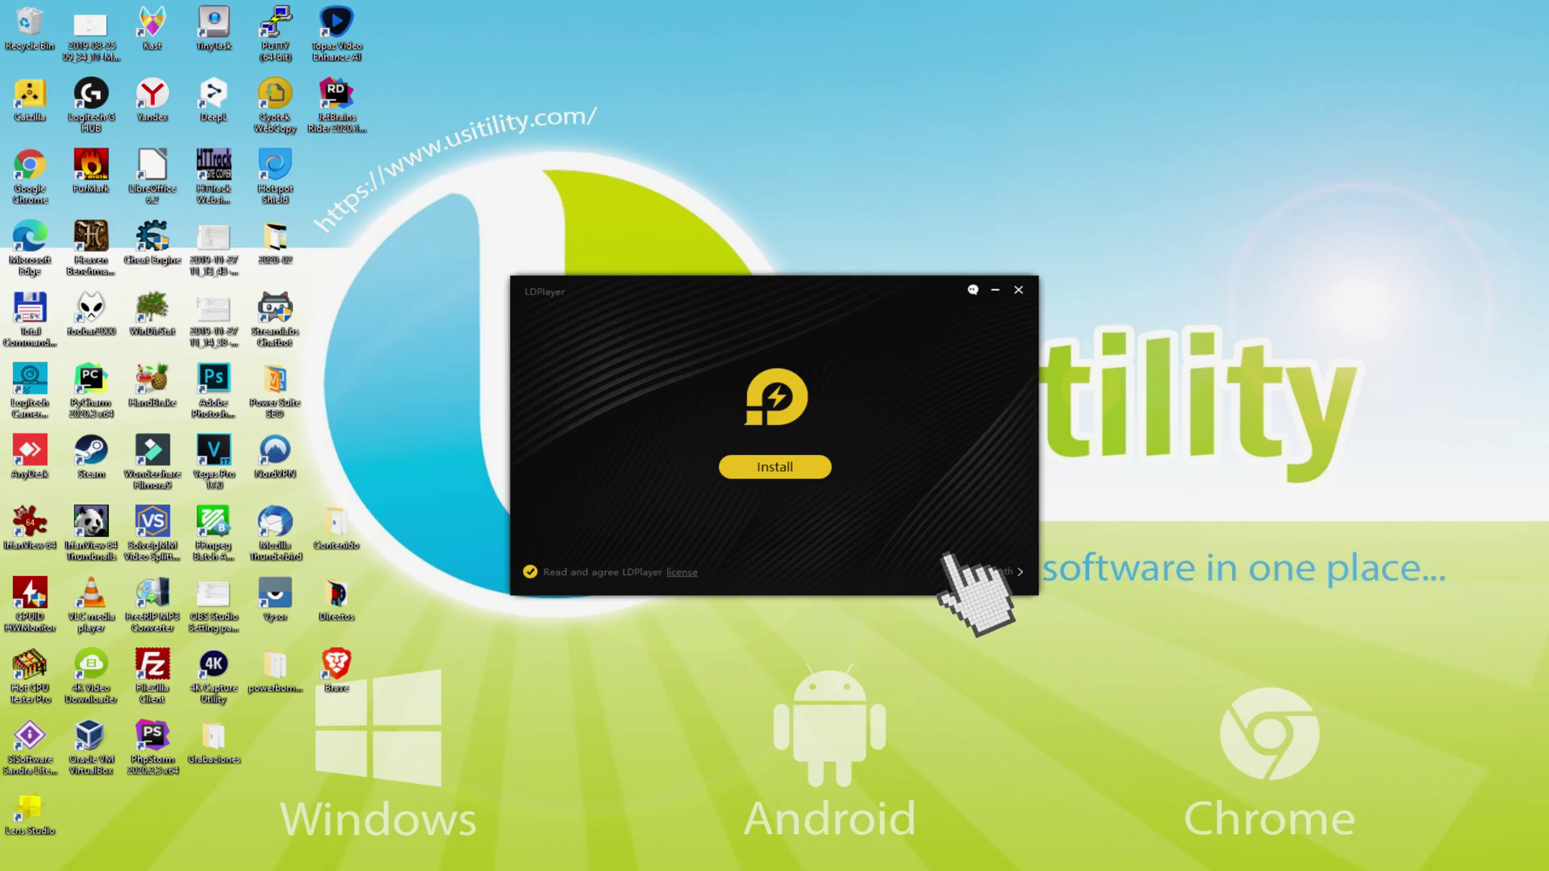
pyautogui.click(976, 570)
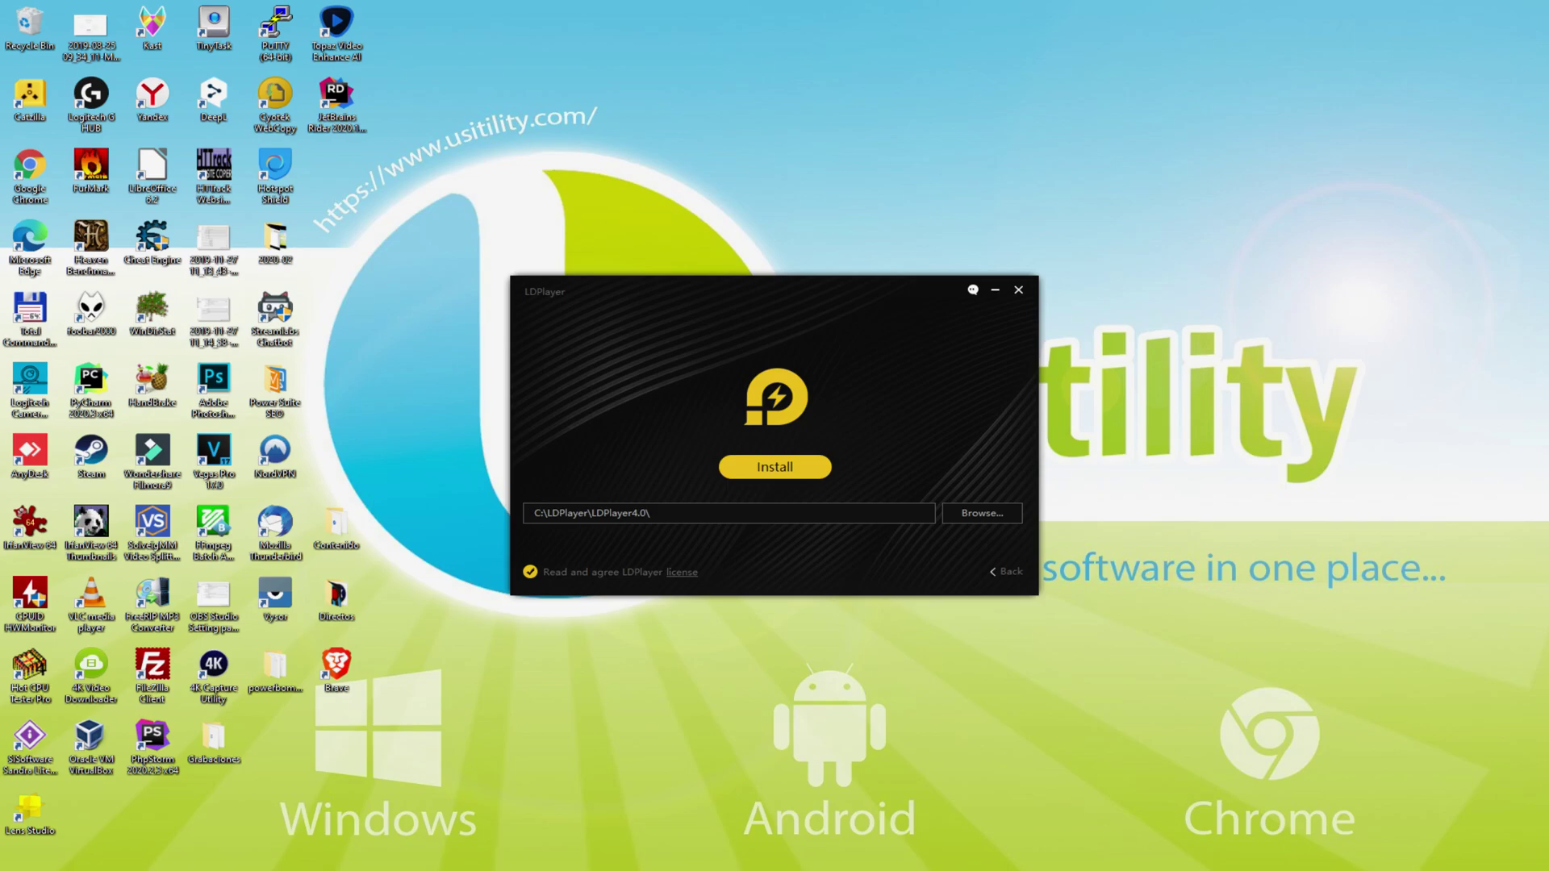
pyautogui.click(998, 569)
pyautogui.click(772, 465)
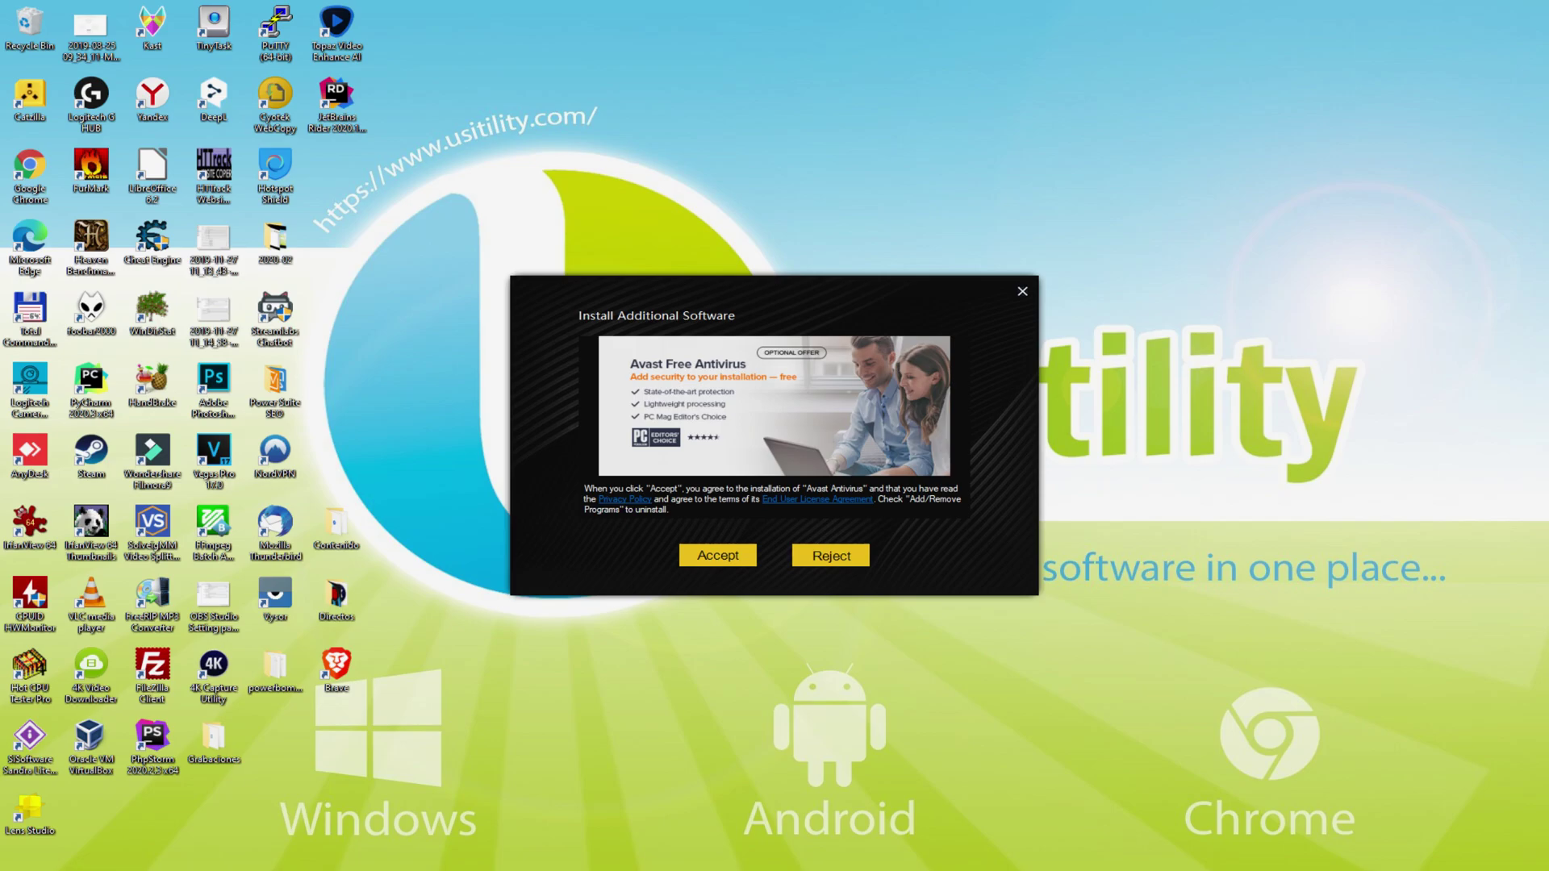
pyautogui.click(831, 552)
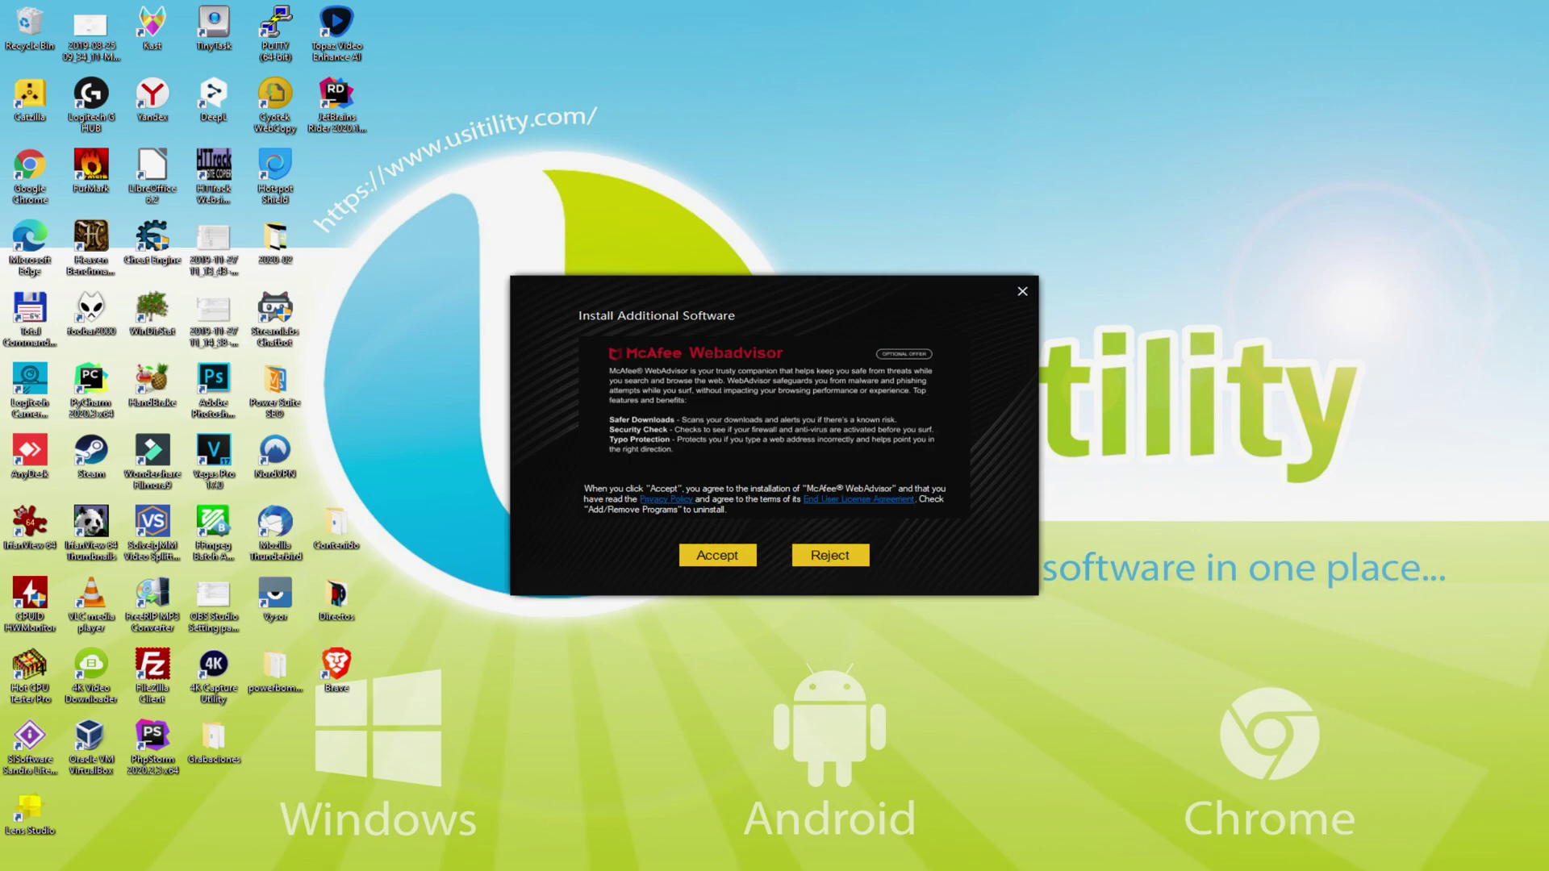
pyautogui.click(831, 555)
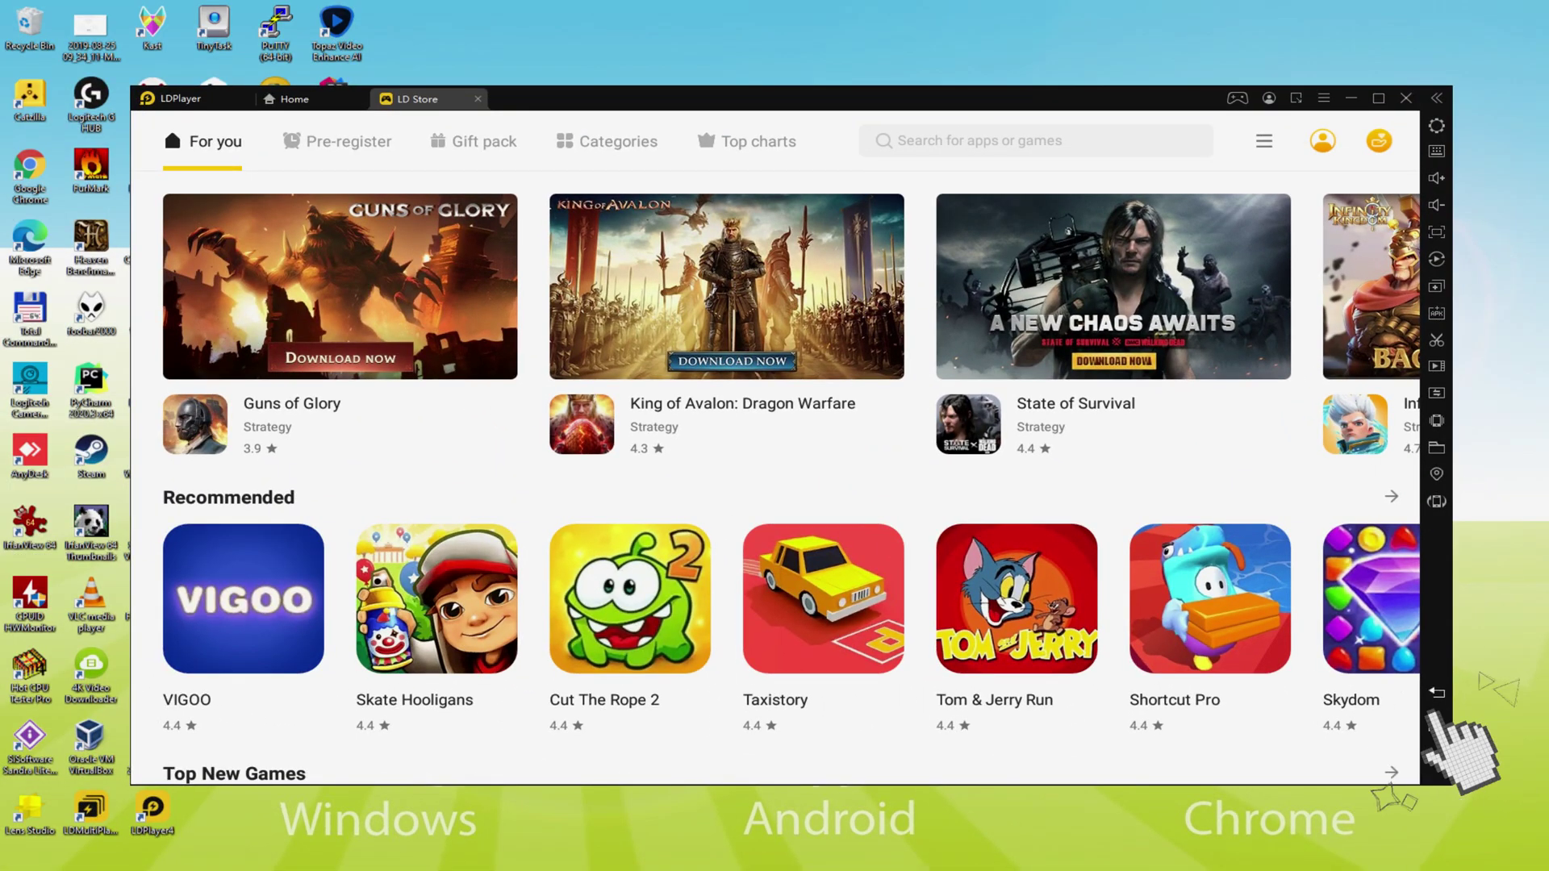
# Leave LD Store for the emulator's home screen and open Play Store from the System Apps folder
pyautogui.click(1437, 692)
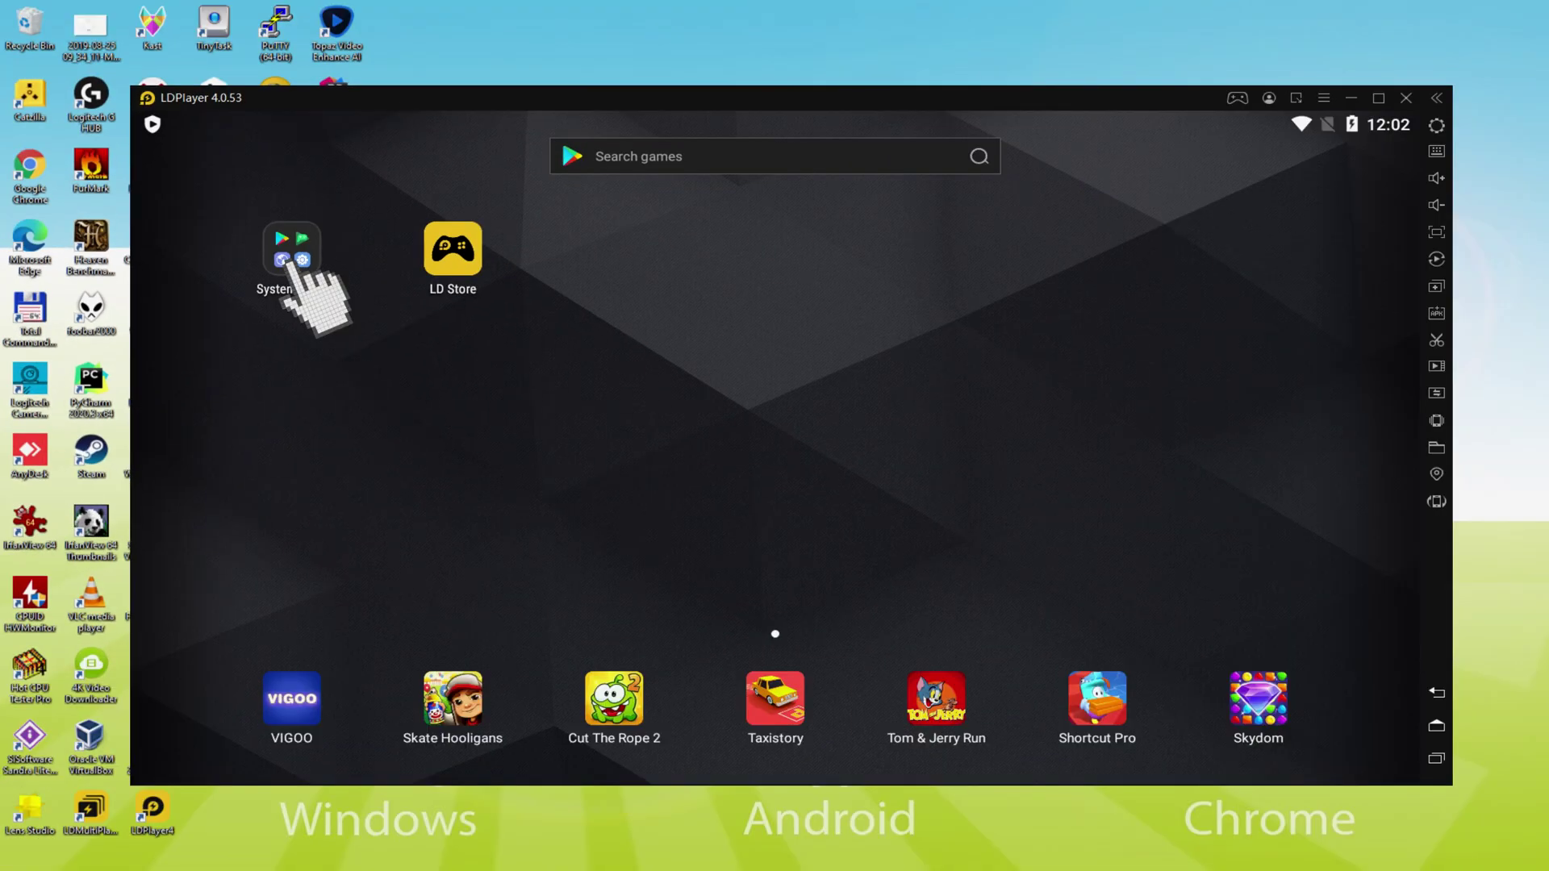
pyautogui.click(516, 242)
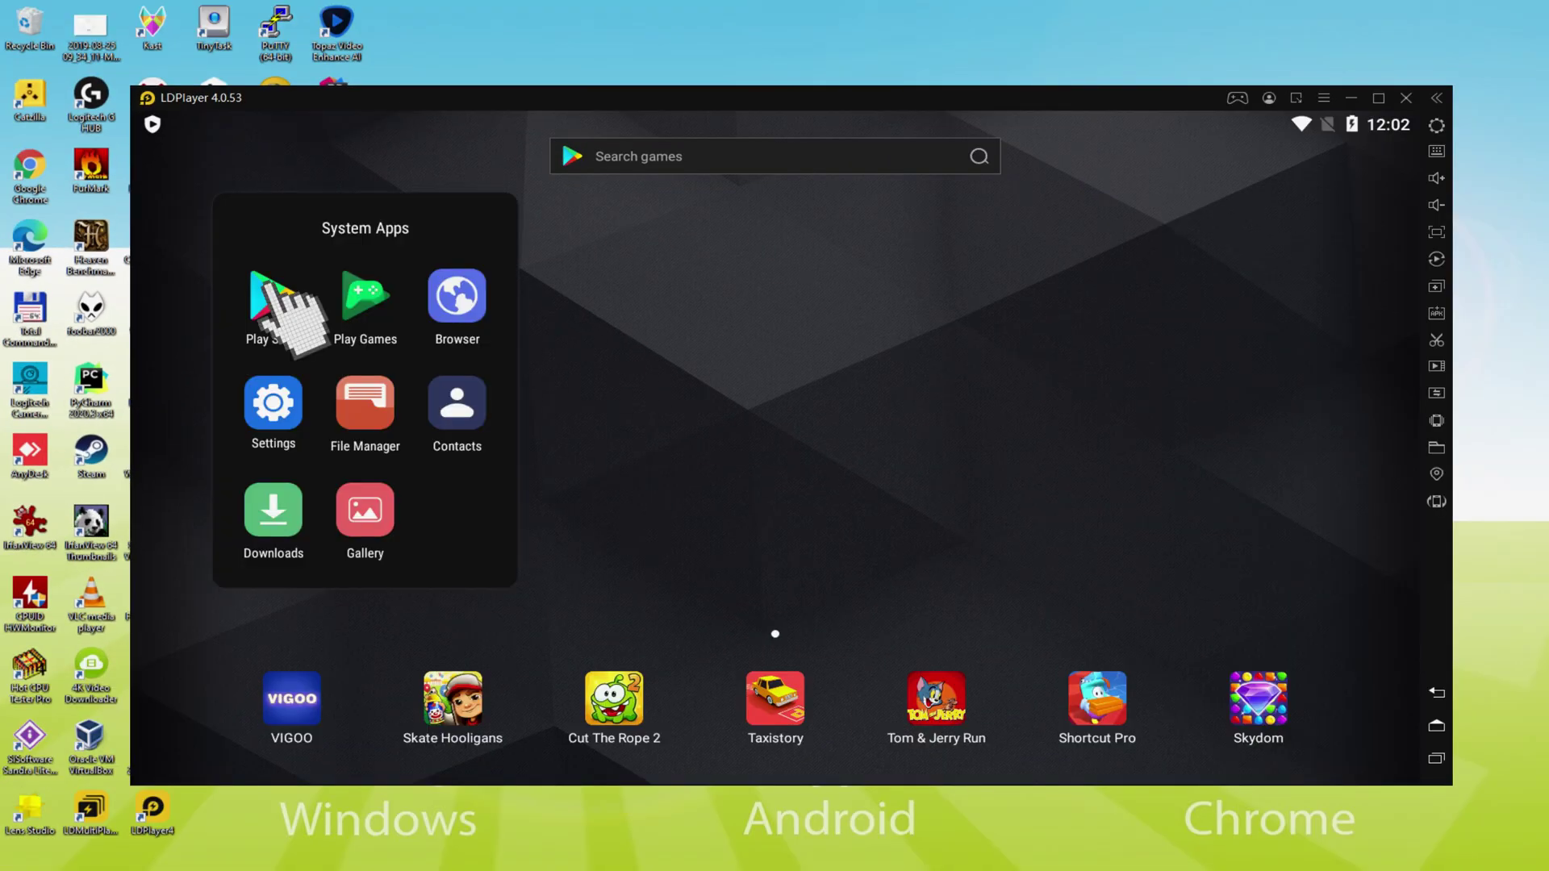
pyautogui.click(274, 297)
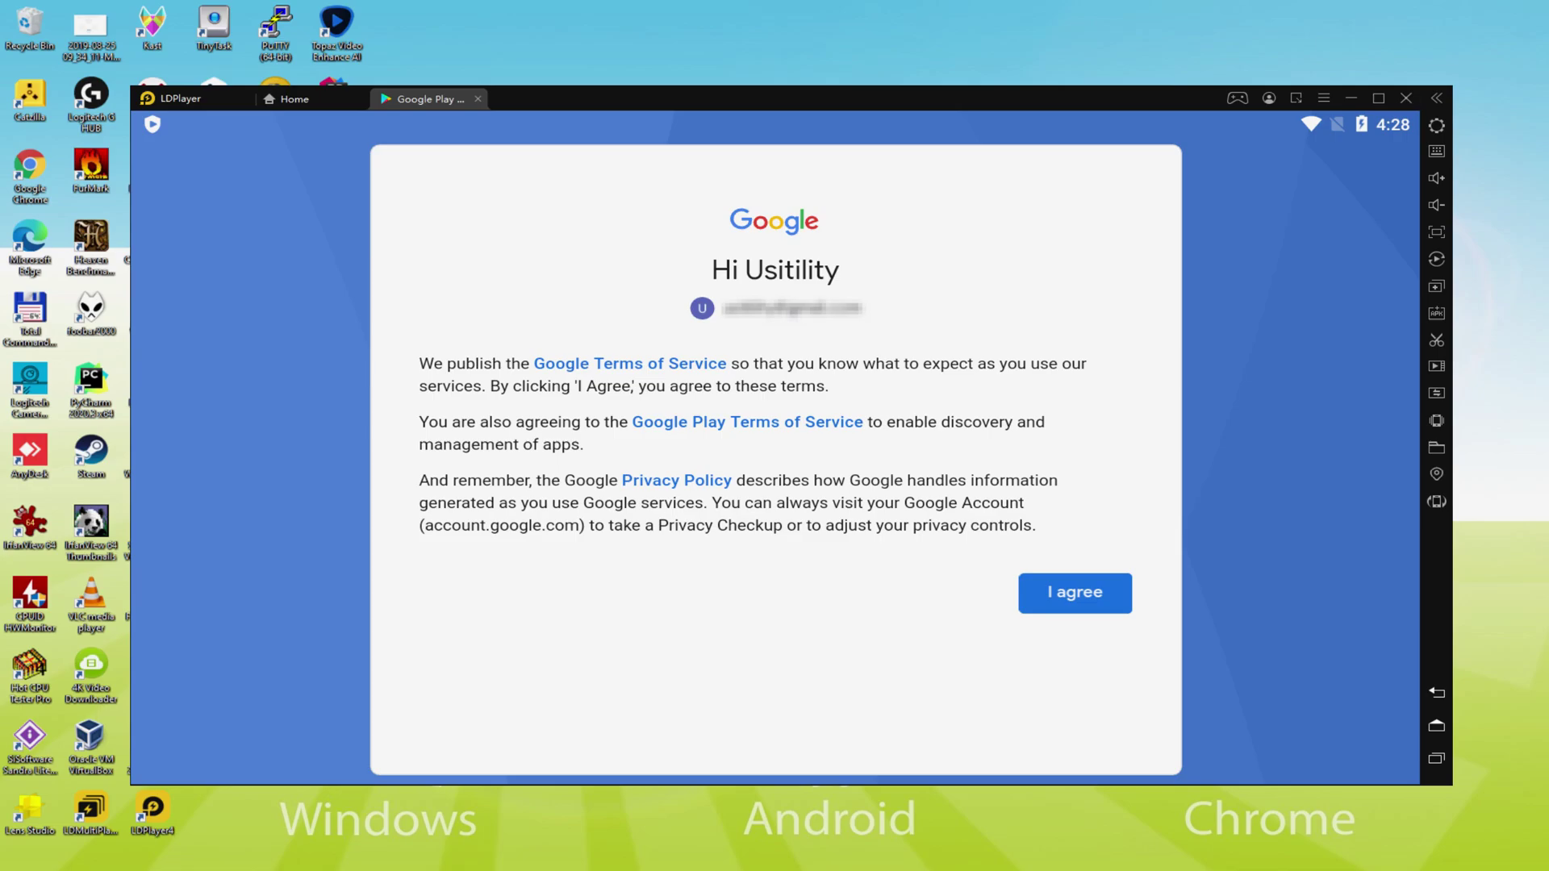
# Agree to the Google terms, turn off backup to Google Drive, and accept the Google services settings
pyautogui.click(1073, 596)
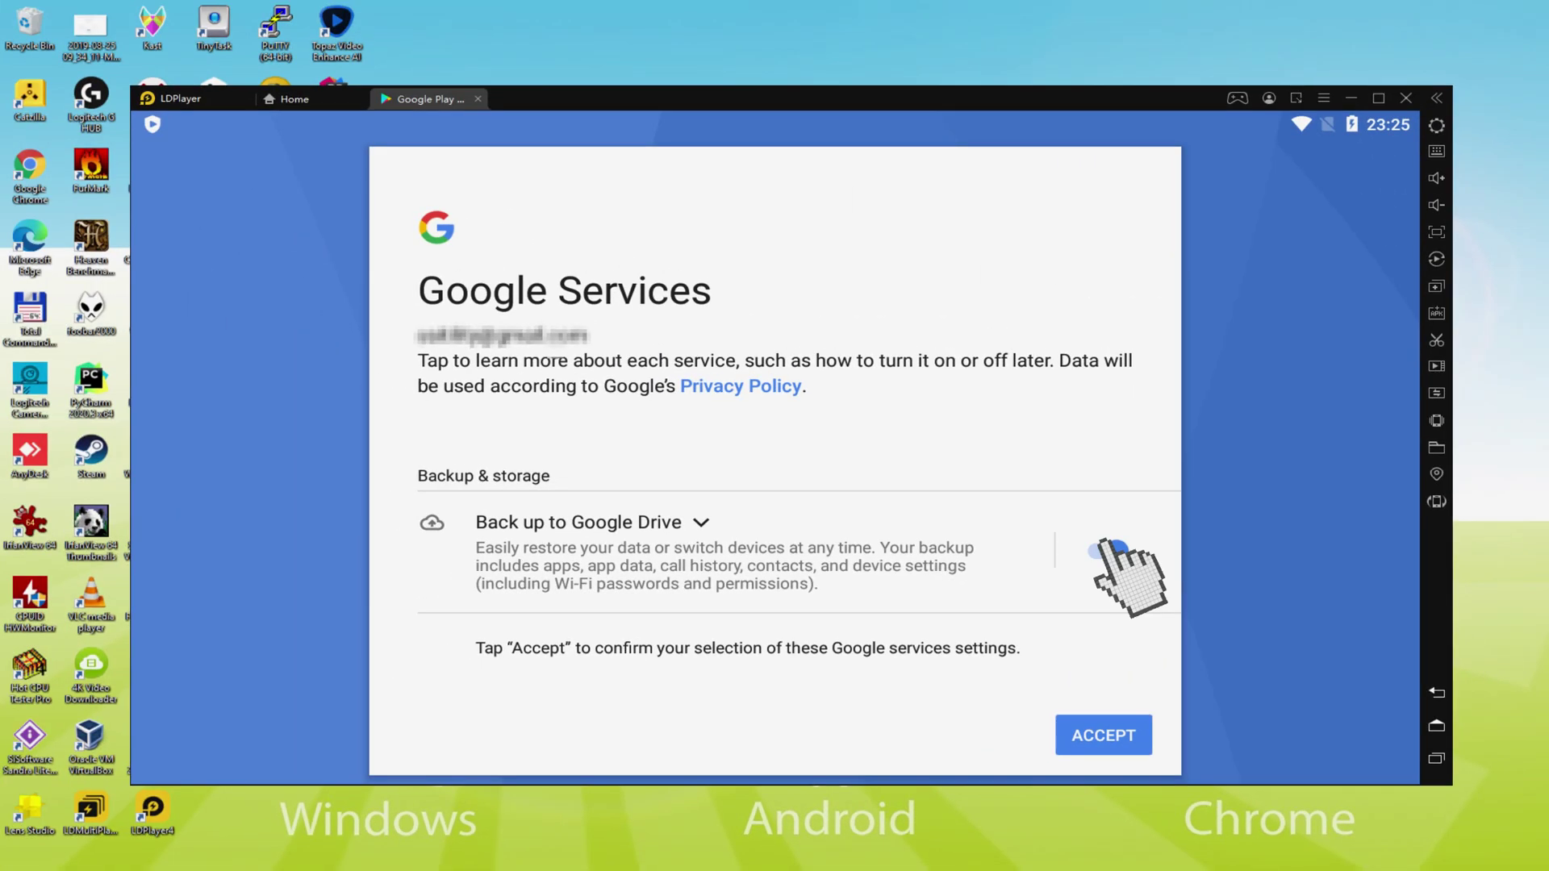
pyautogui.click(1111, 551)
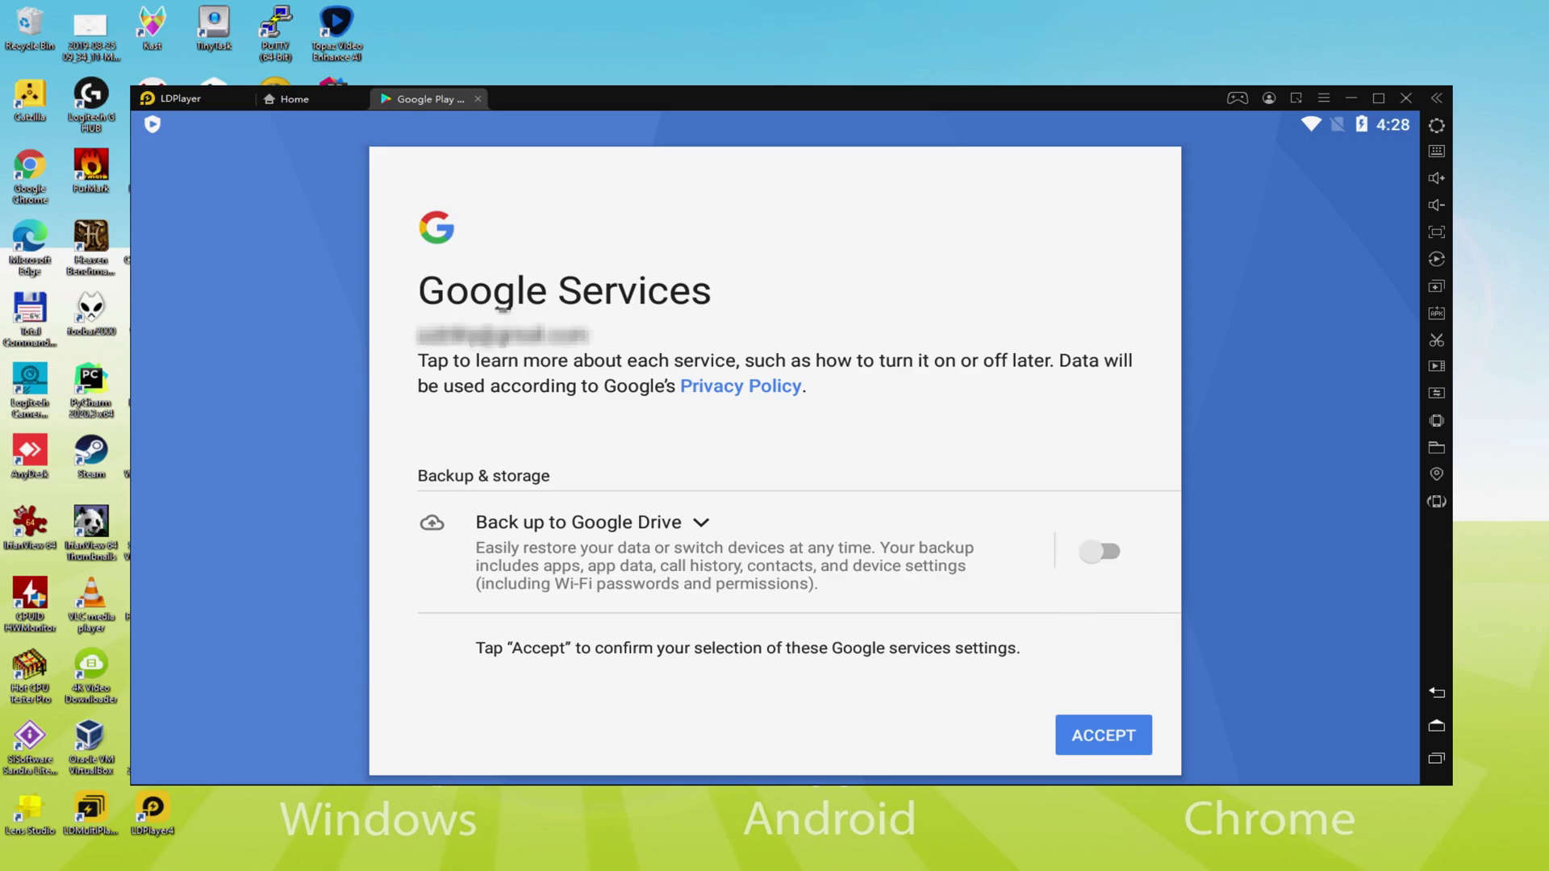
pyautogui.click(1101, 735)
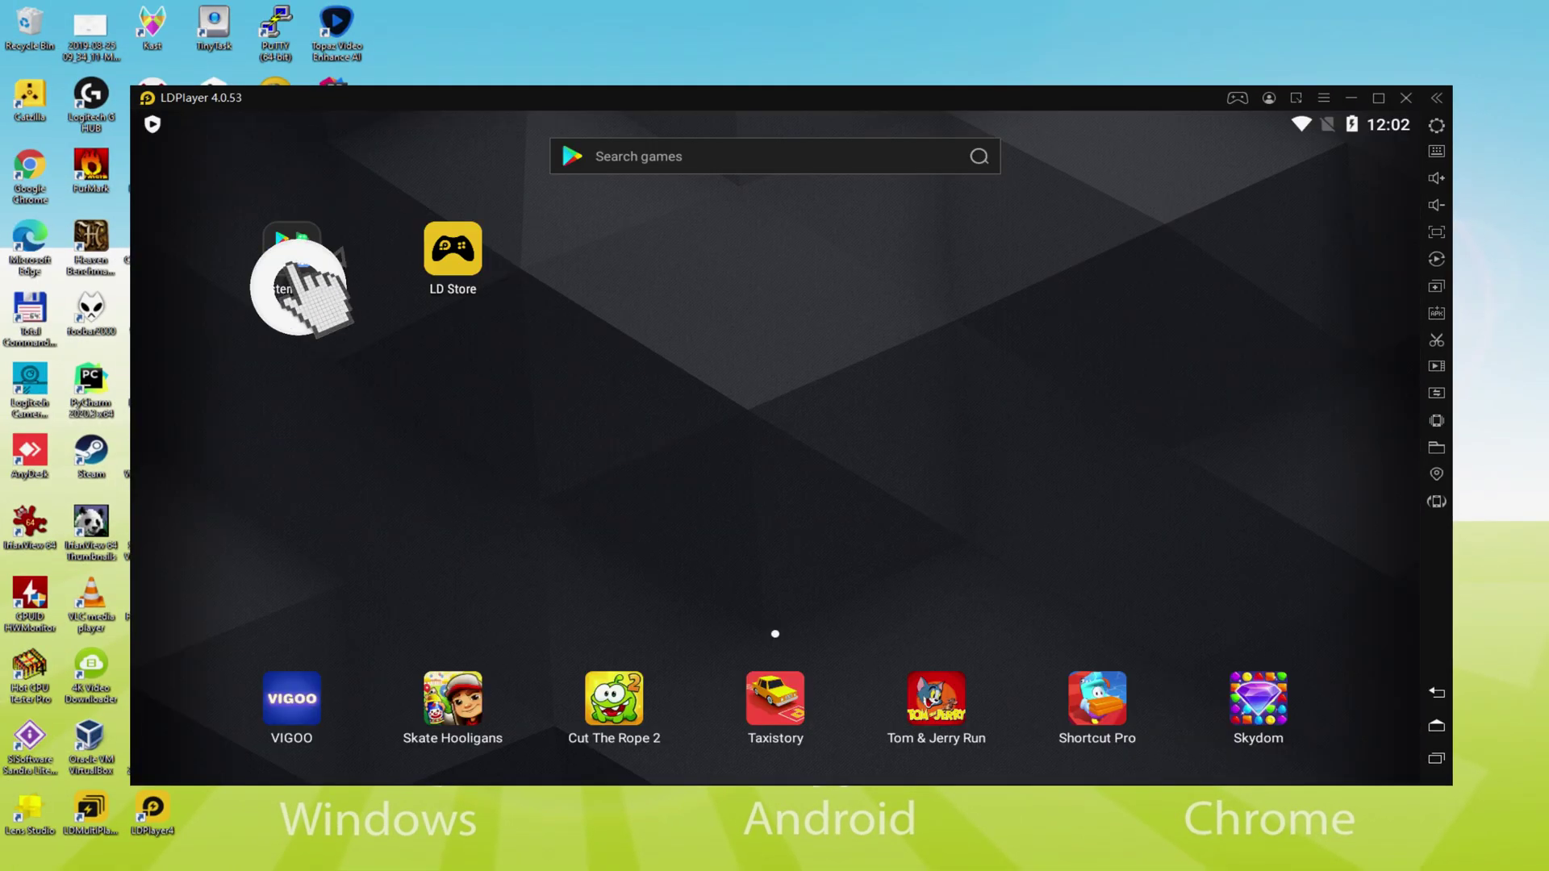
# Open Play Store from System Apps, search for solar smash, and install the Paradyme Games app Solar Smash
pyautogui.click(291, 252)
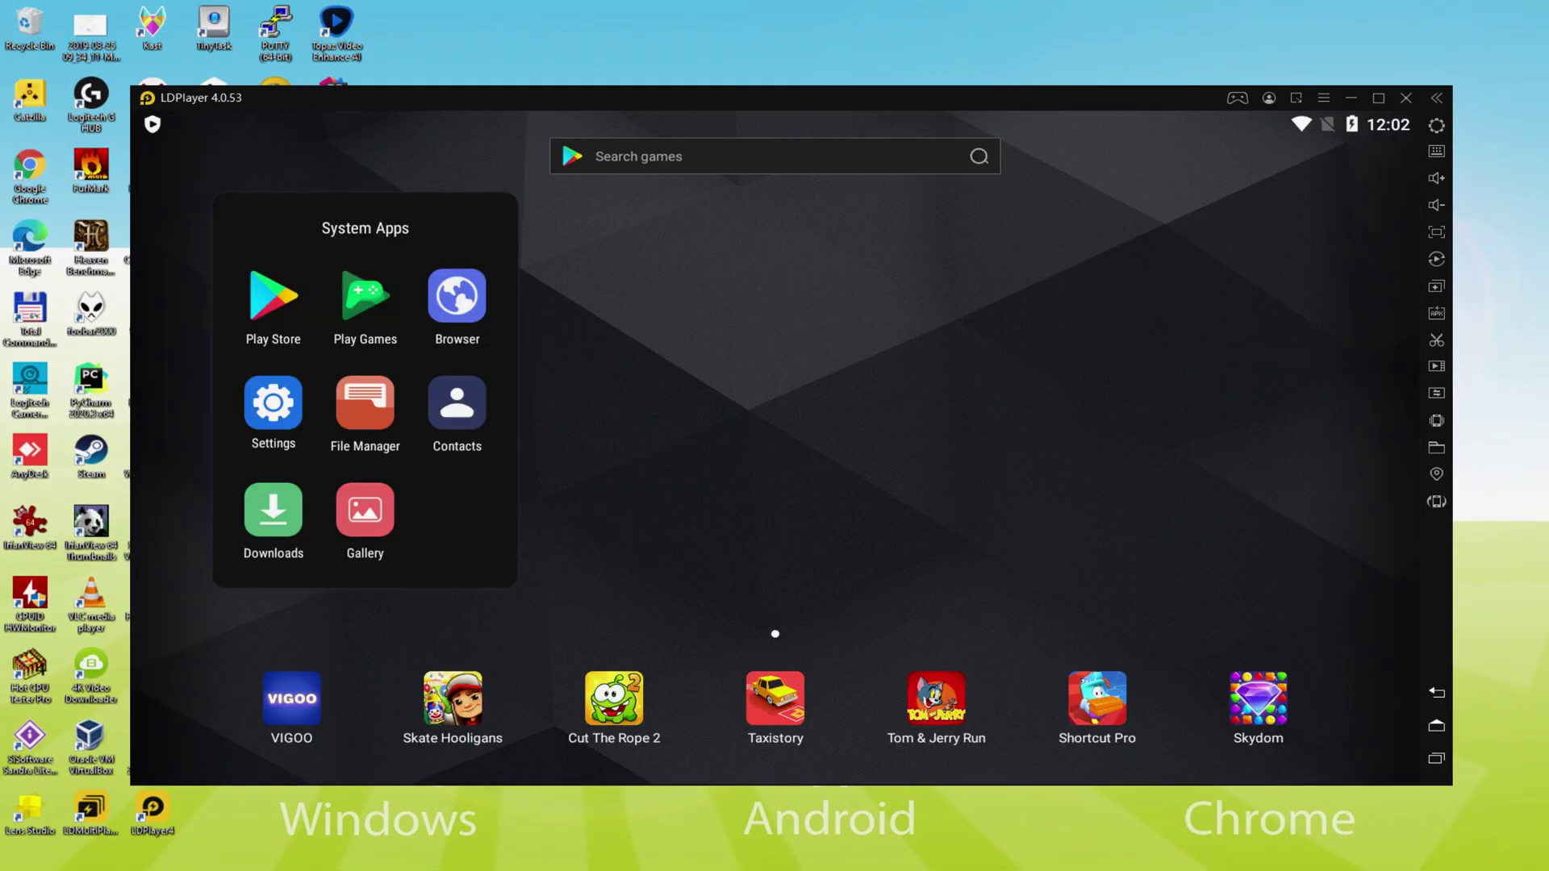
pyautogui.click(273, 297)
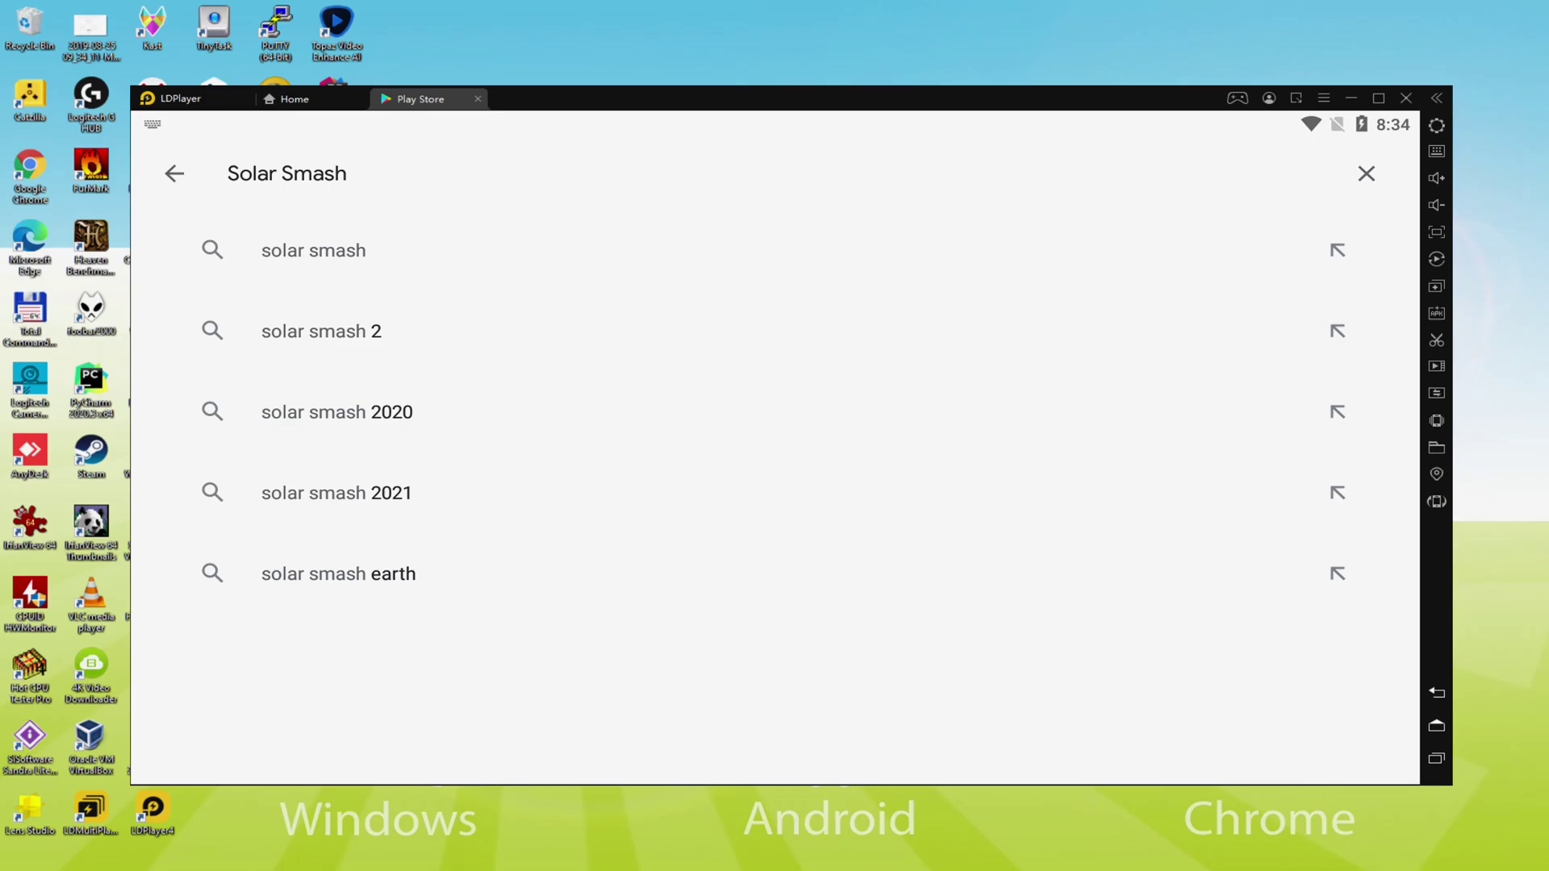
pyautogui.click(327, 246)
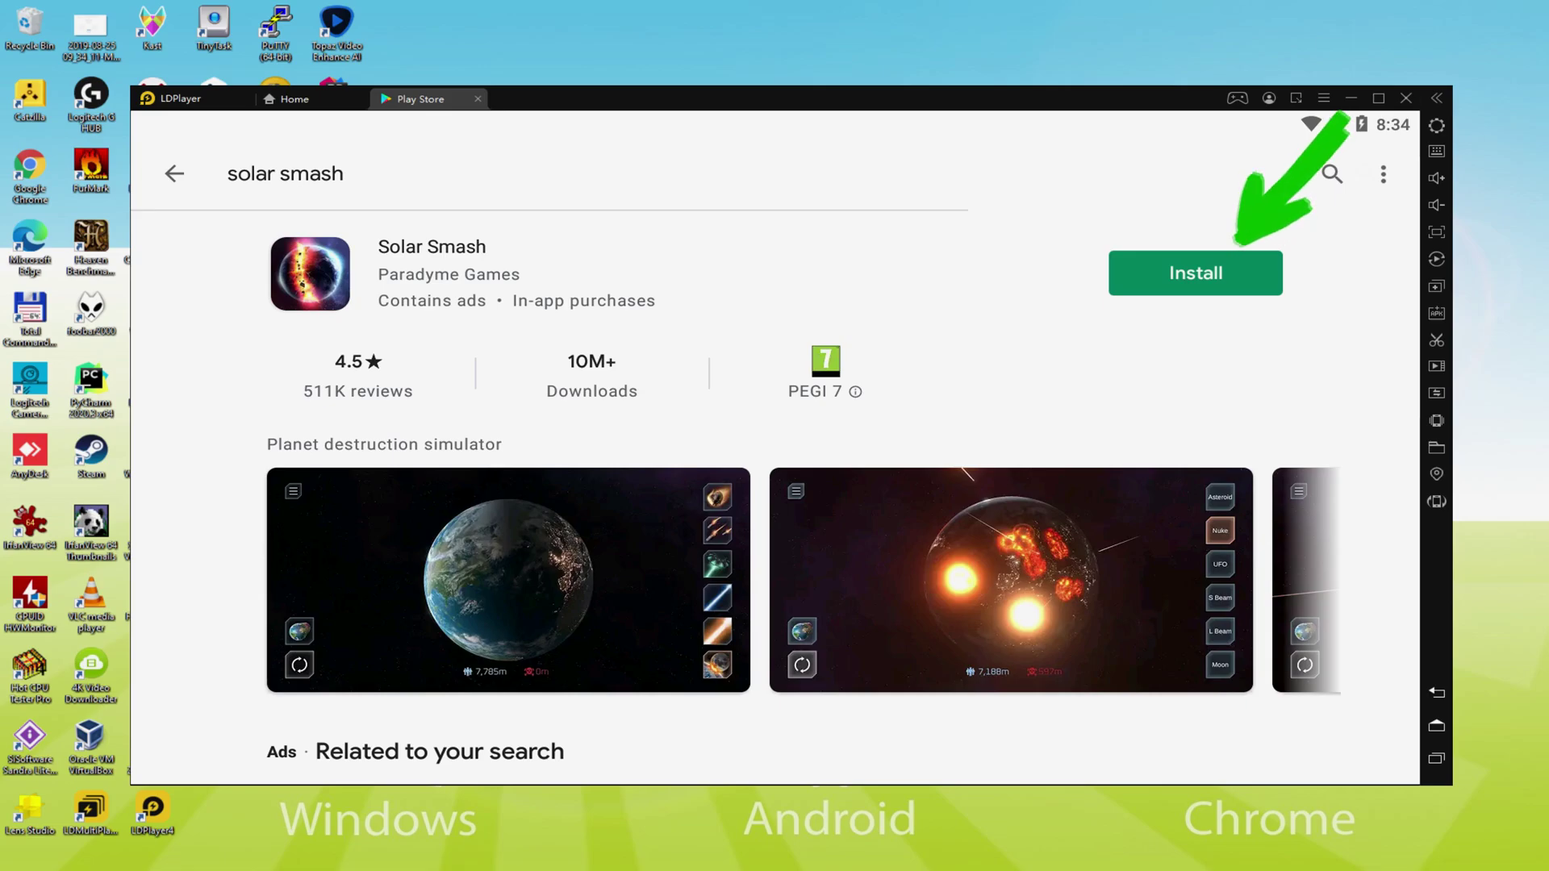
pyautogui.click(1236, 267)
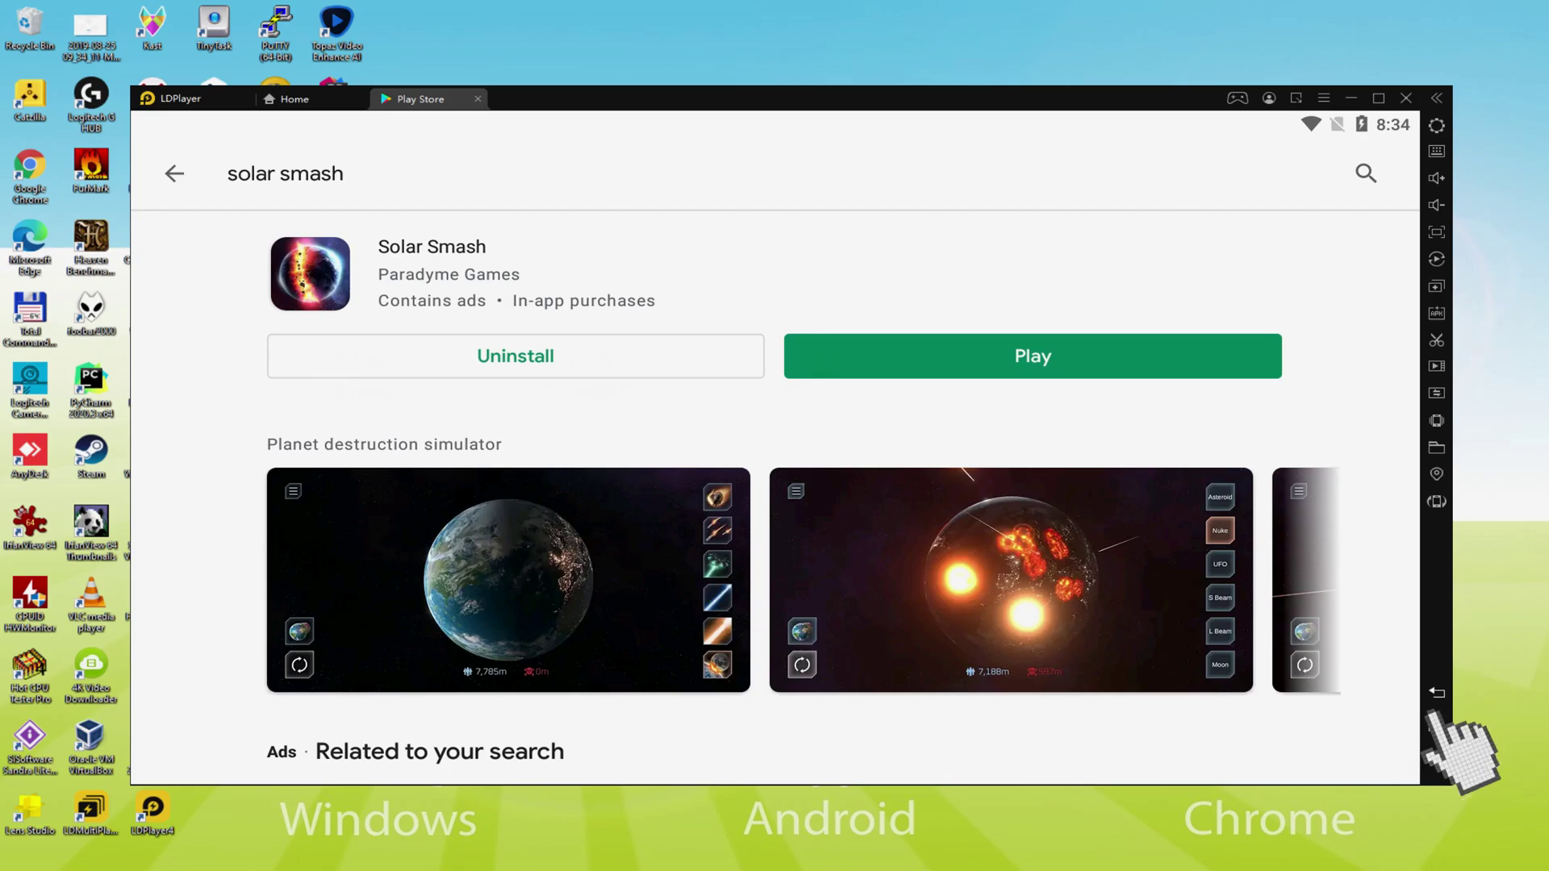
# Return to the emulator's home screen and launch Solar Smash
pyautogui.click(1436, 724)
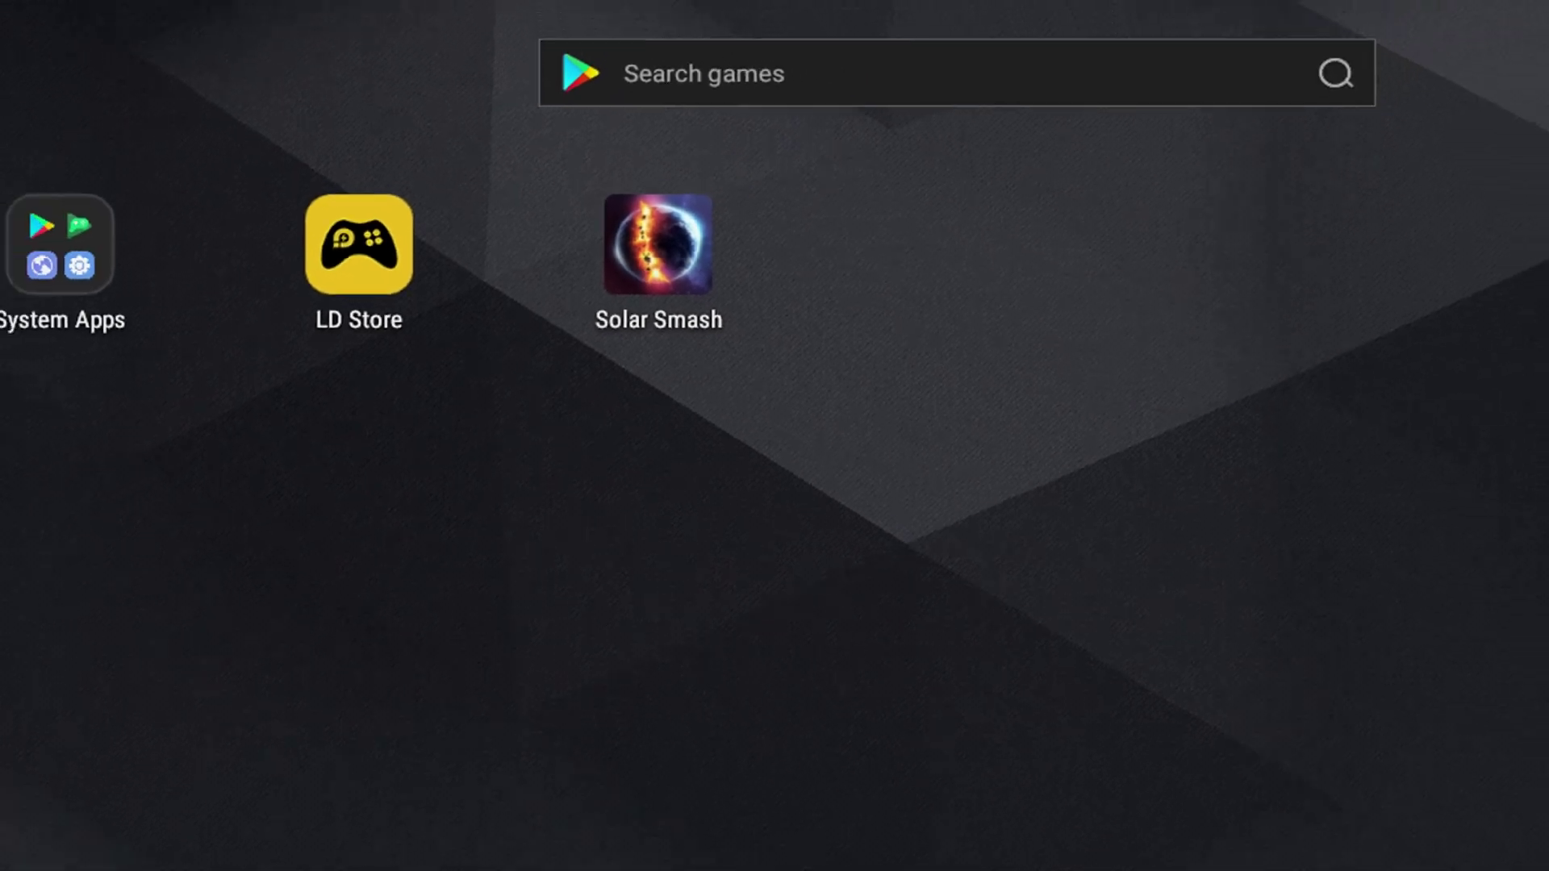
pyautogui.click(613, 246)
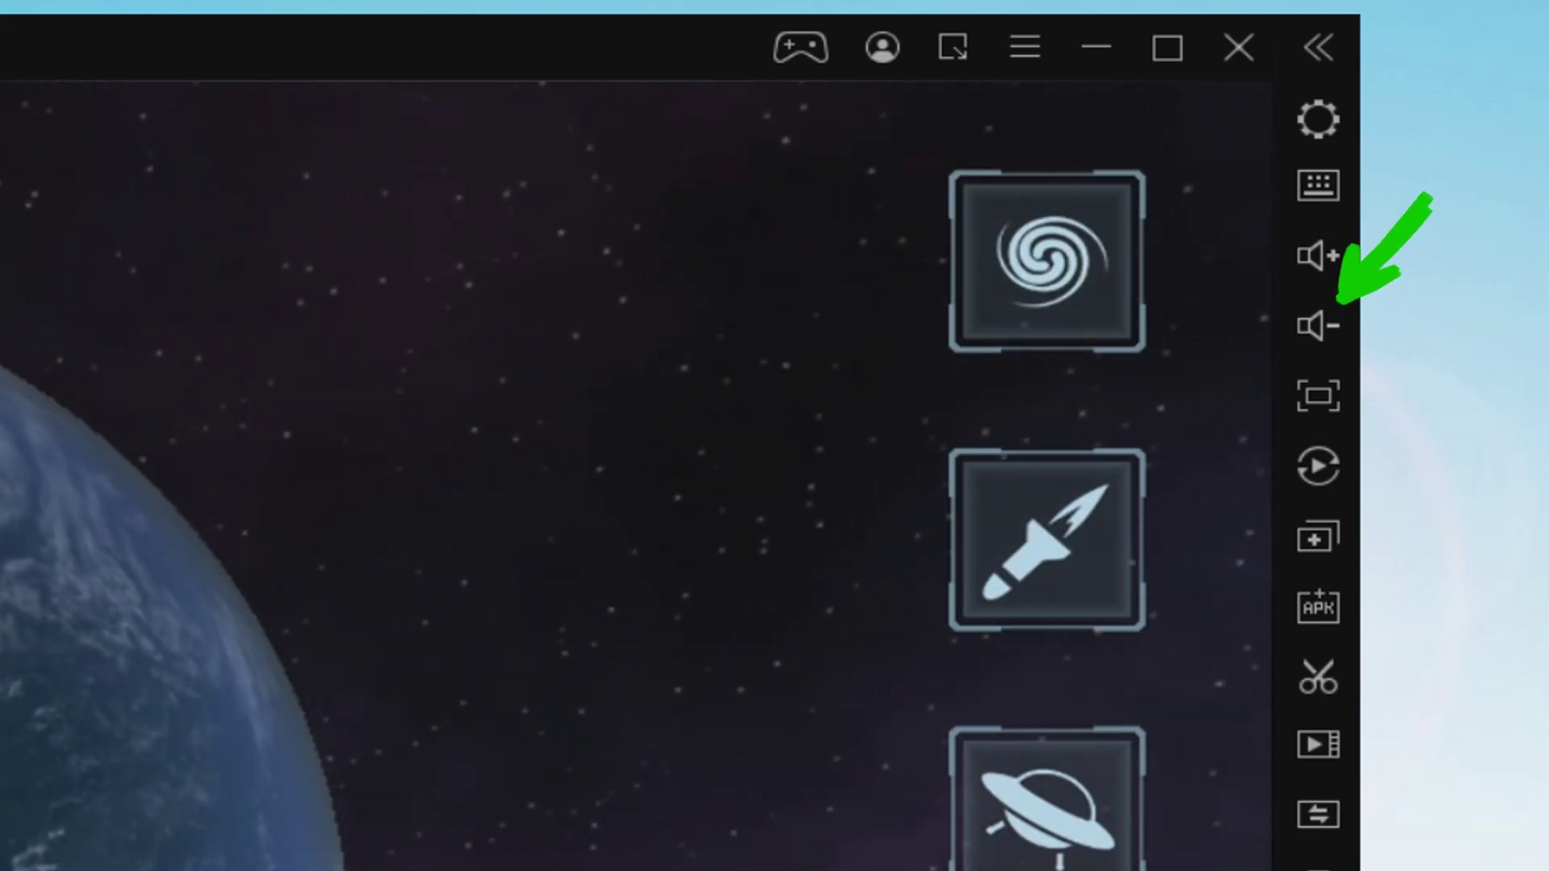
# Choose the missile weapons, fire the red projectile at Earth, and turn the planet to view the impact
pyautogui.click(1057, 570)
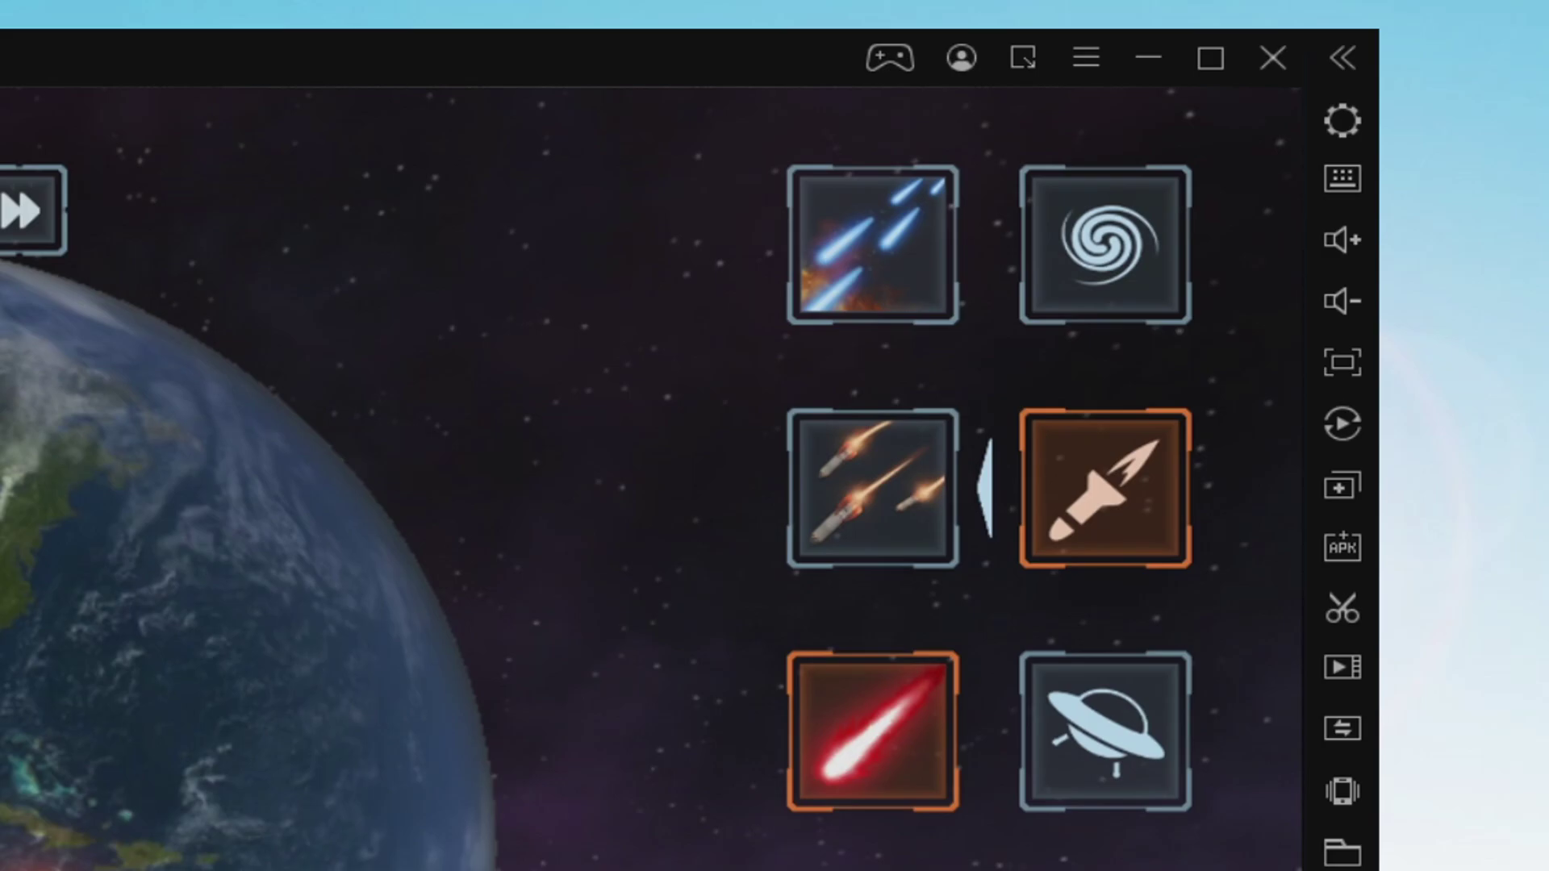
pyautogui.click(851, 433)
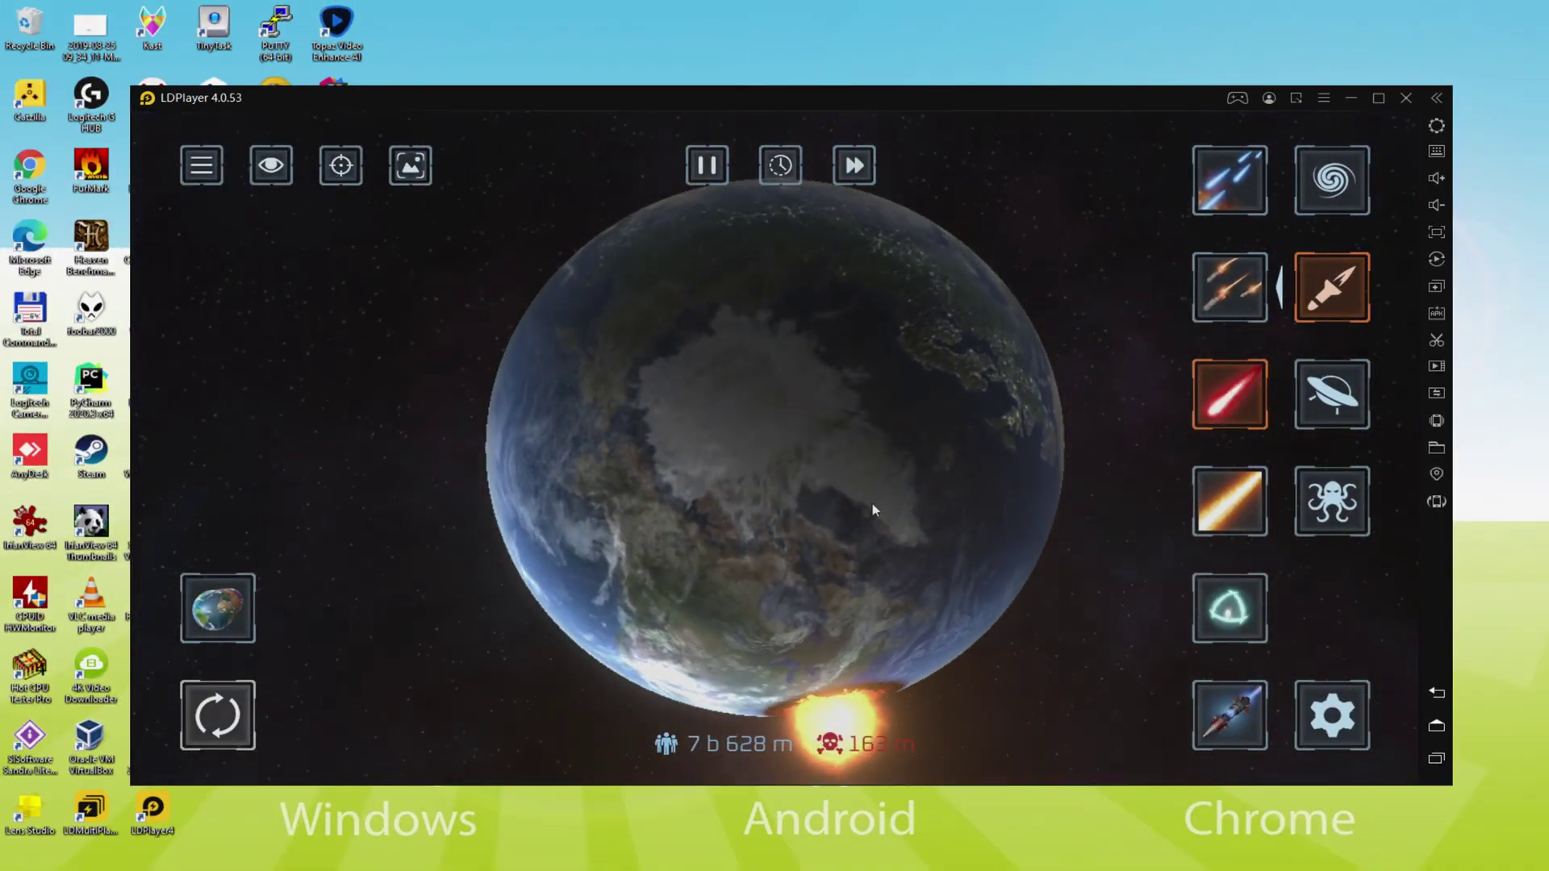
pyautogui.moveTo(873, 509); pyautogui.dragTo(862, 357)
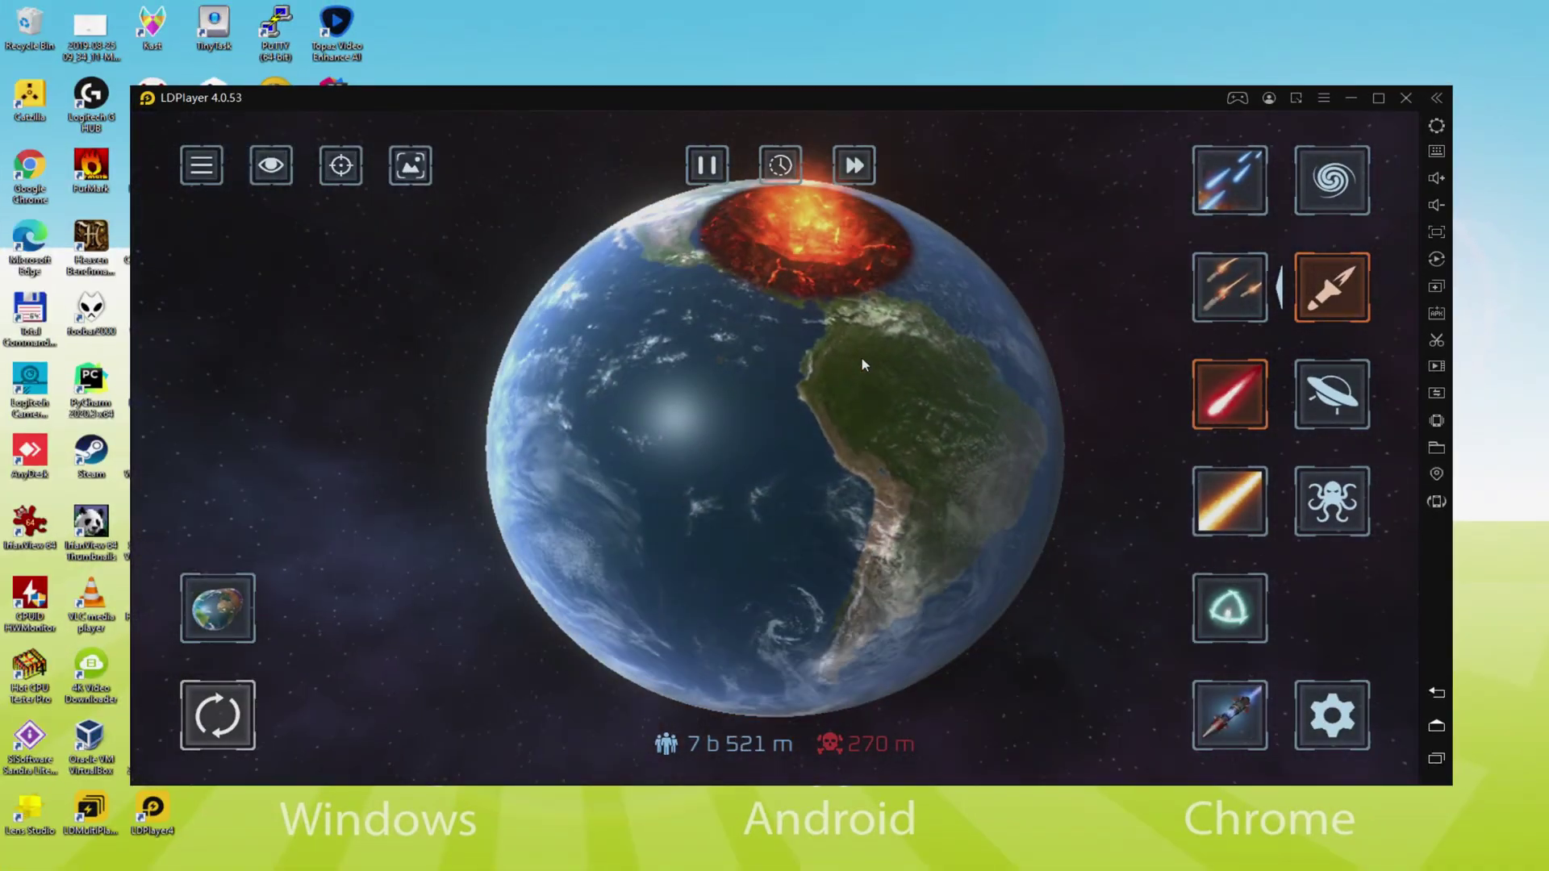
# Switch to the green triangular weapon, strike the ocean west of South America, and rotate the planet
pyautogui.click(1230, 609)
pyautogui.click(830, 583)
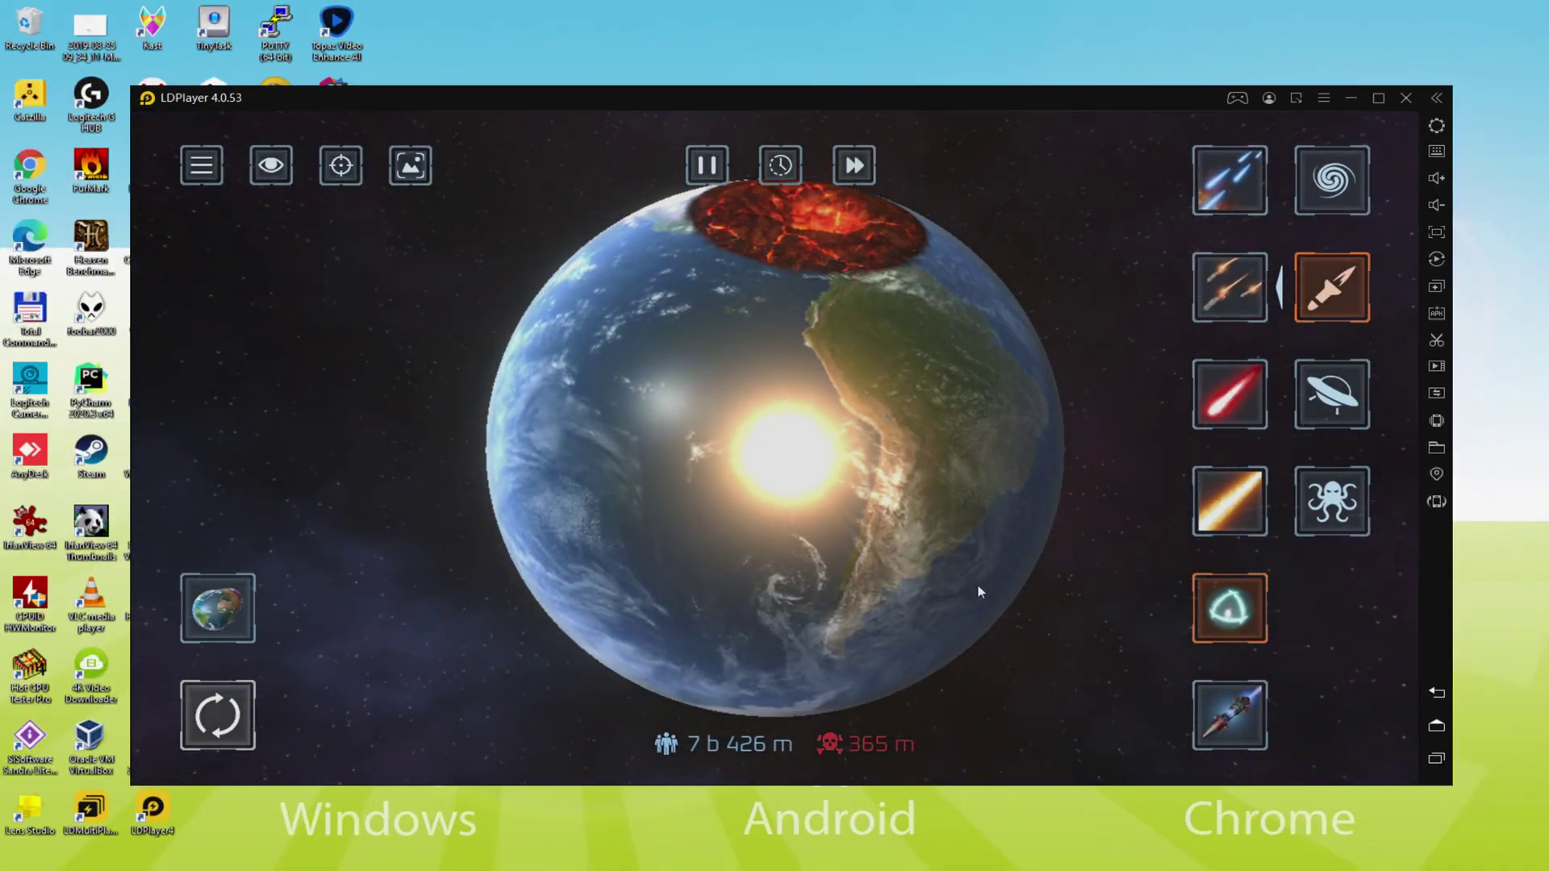
pyautogui.moveTo(829, 525); pyautogui.dragTo(860, 539)
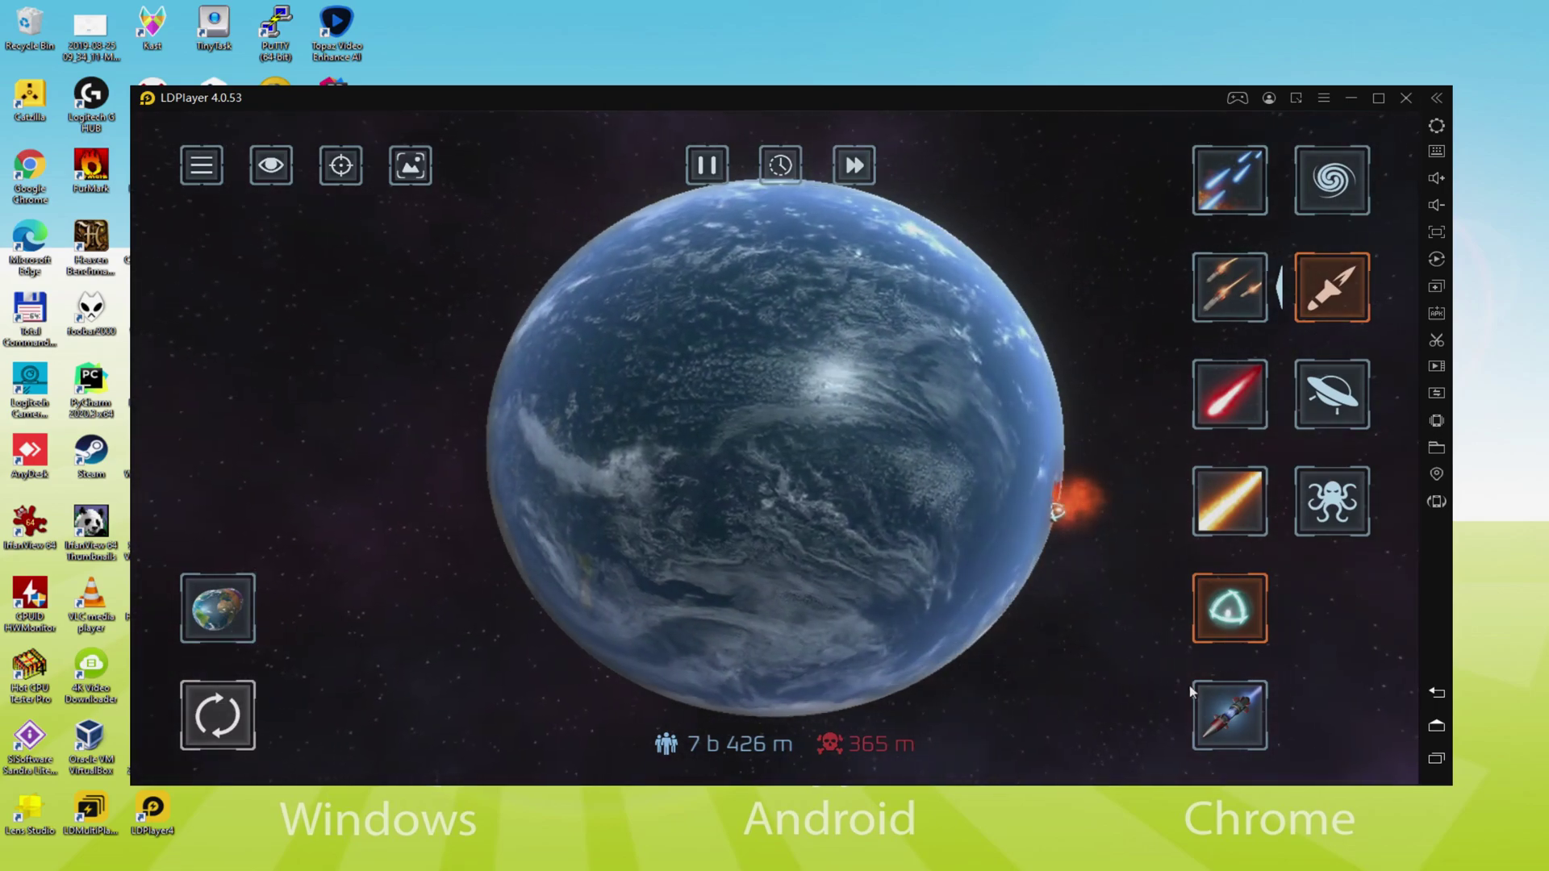
# Try the rocket weapon, fire the missile swarm at Earth in a maximized emulator window, and restore the window size
pyautogui.click(1198, 690)
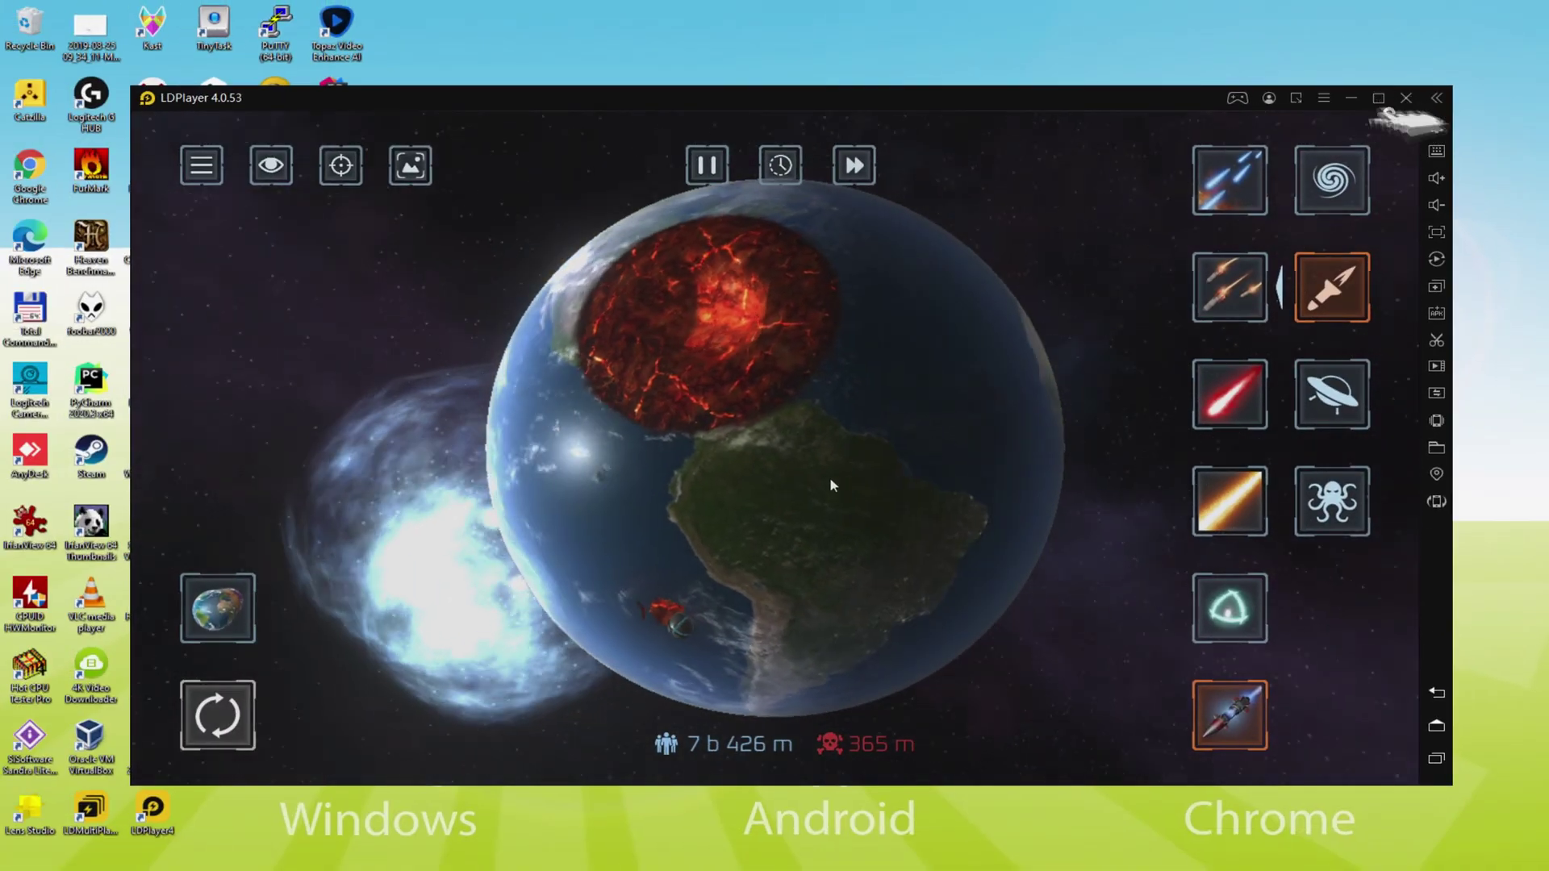
pyautogui.press('super+Up')
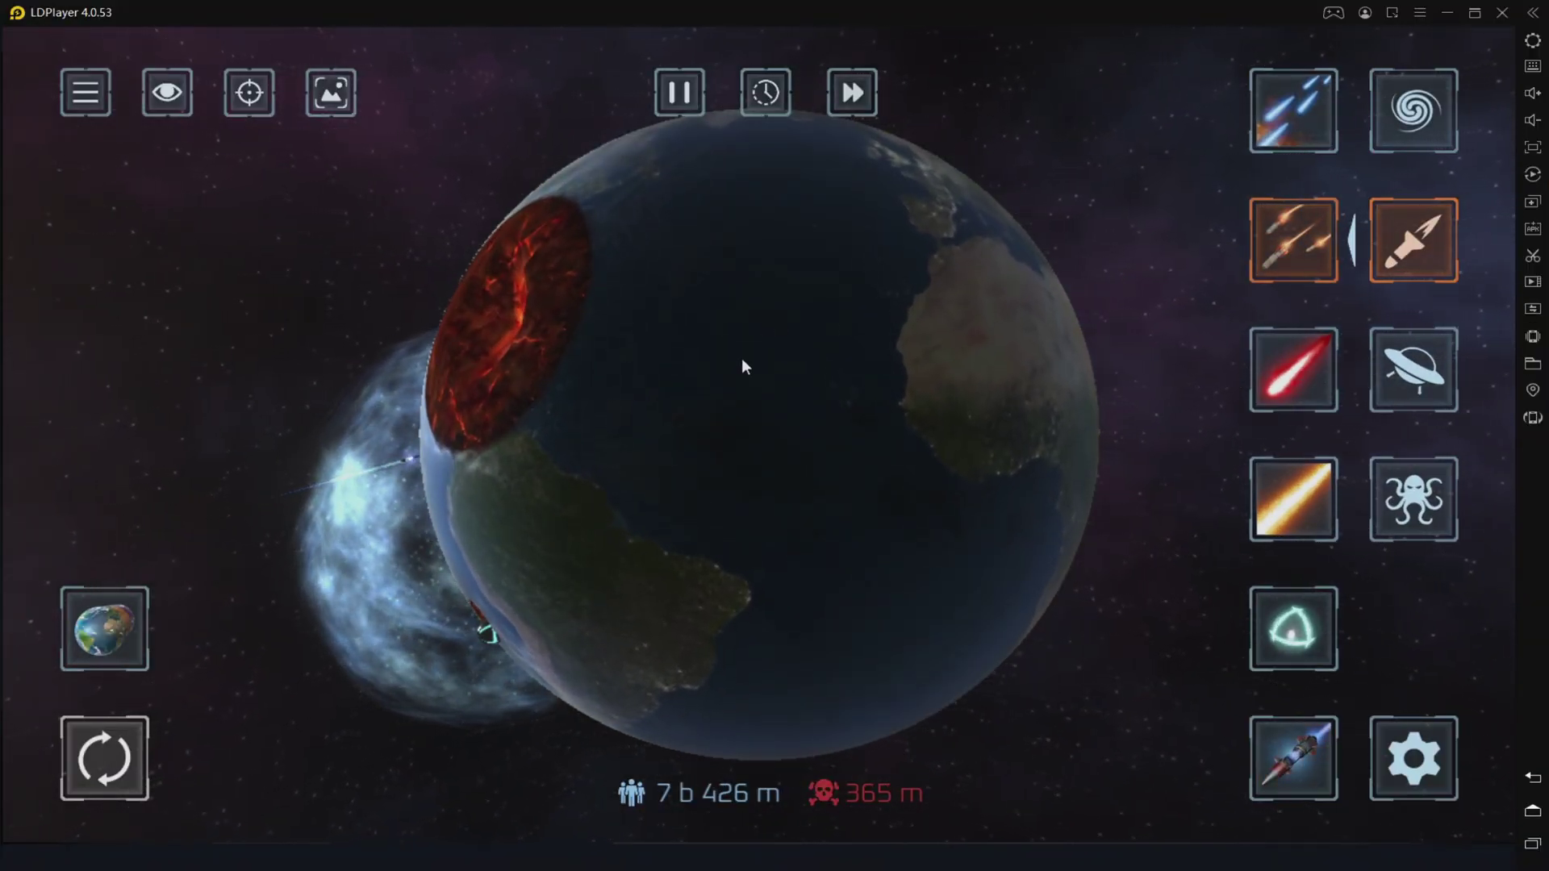
pyautogui.click(847, 524)
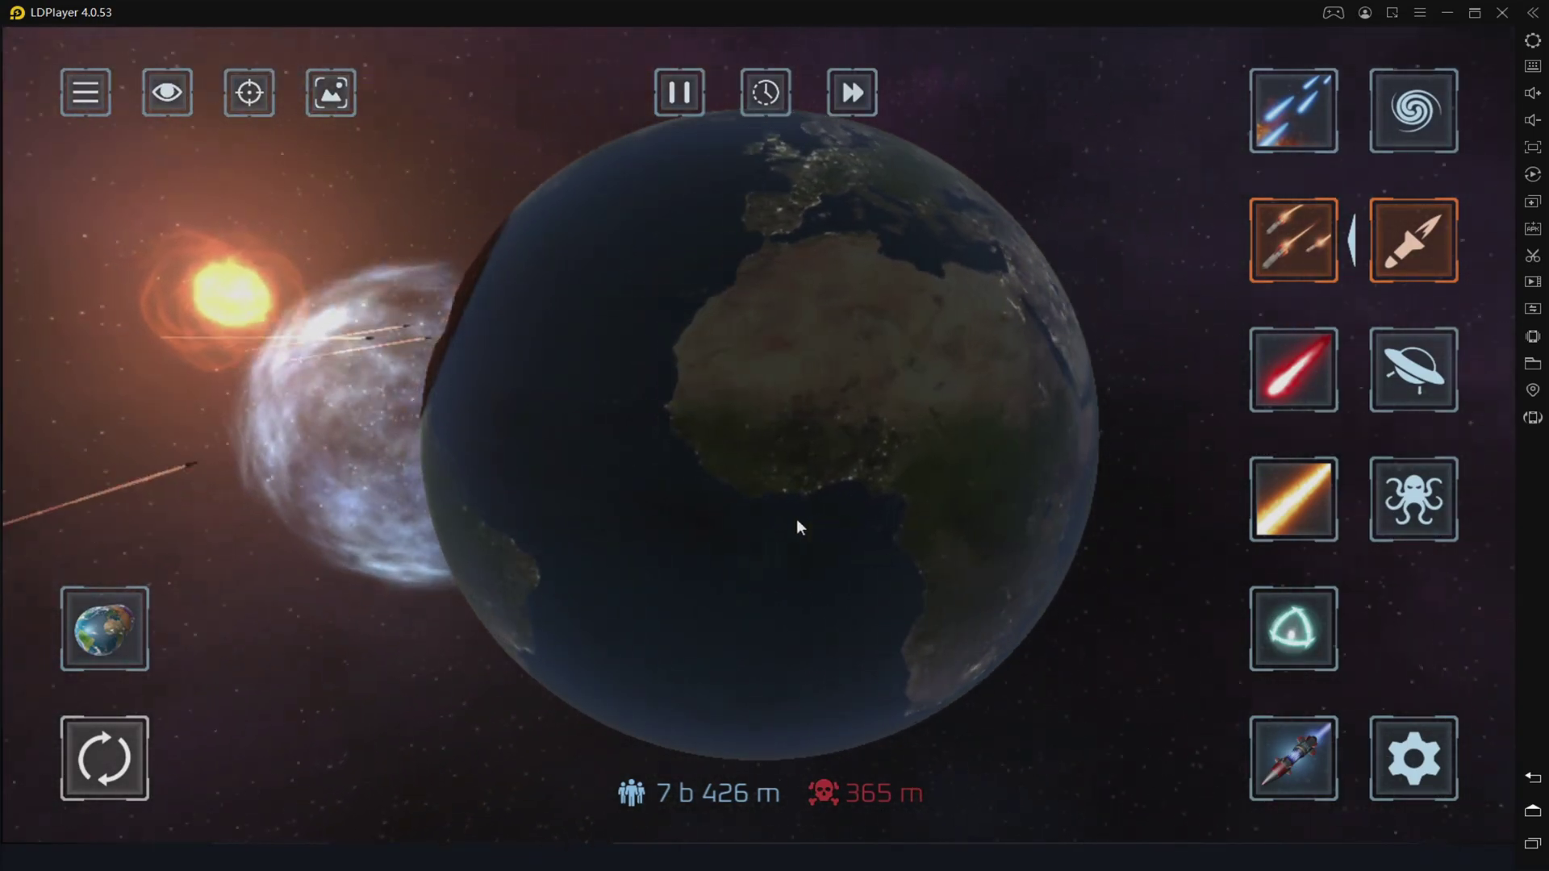
pyautogui.click(1474, 12)
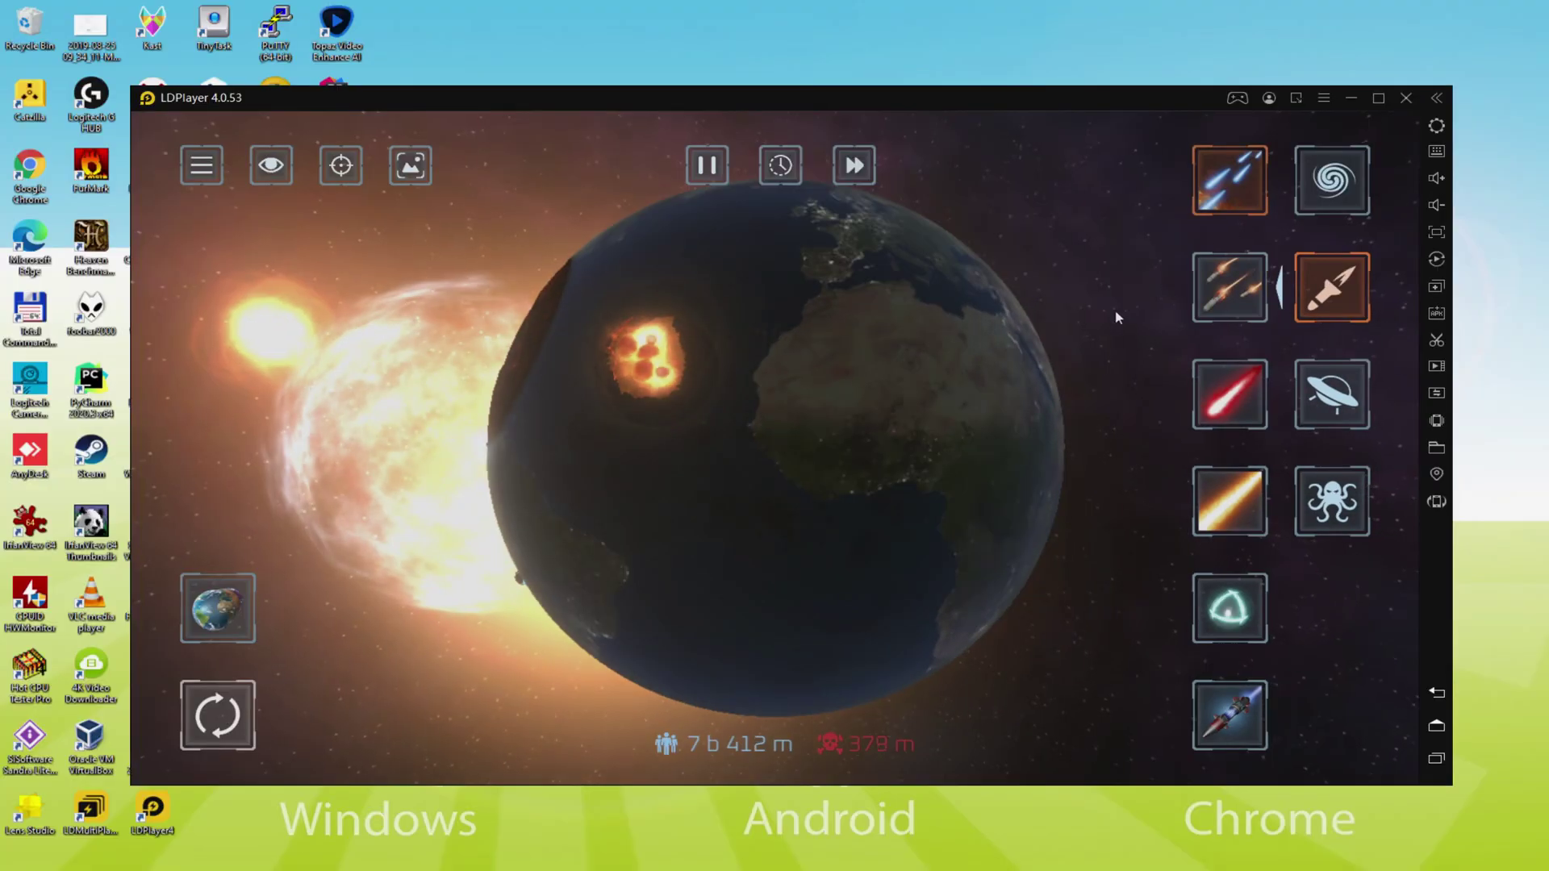
# Bombard Earth with the blue projectiles in full screen and view the planet list without choosing another planet
pyautogui.click(771, 561)
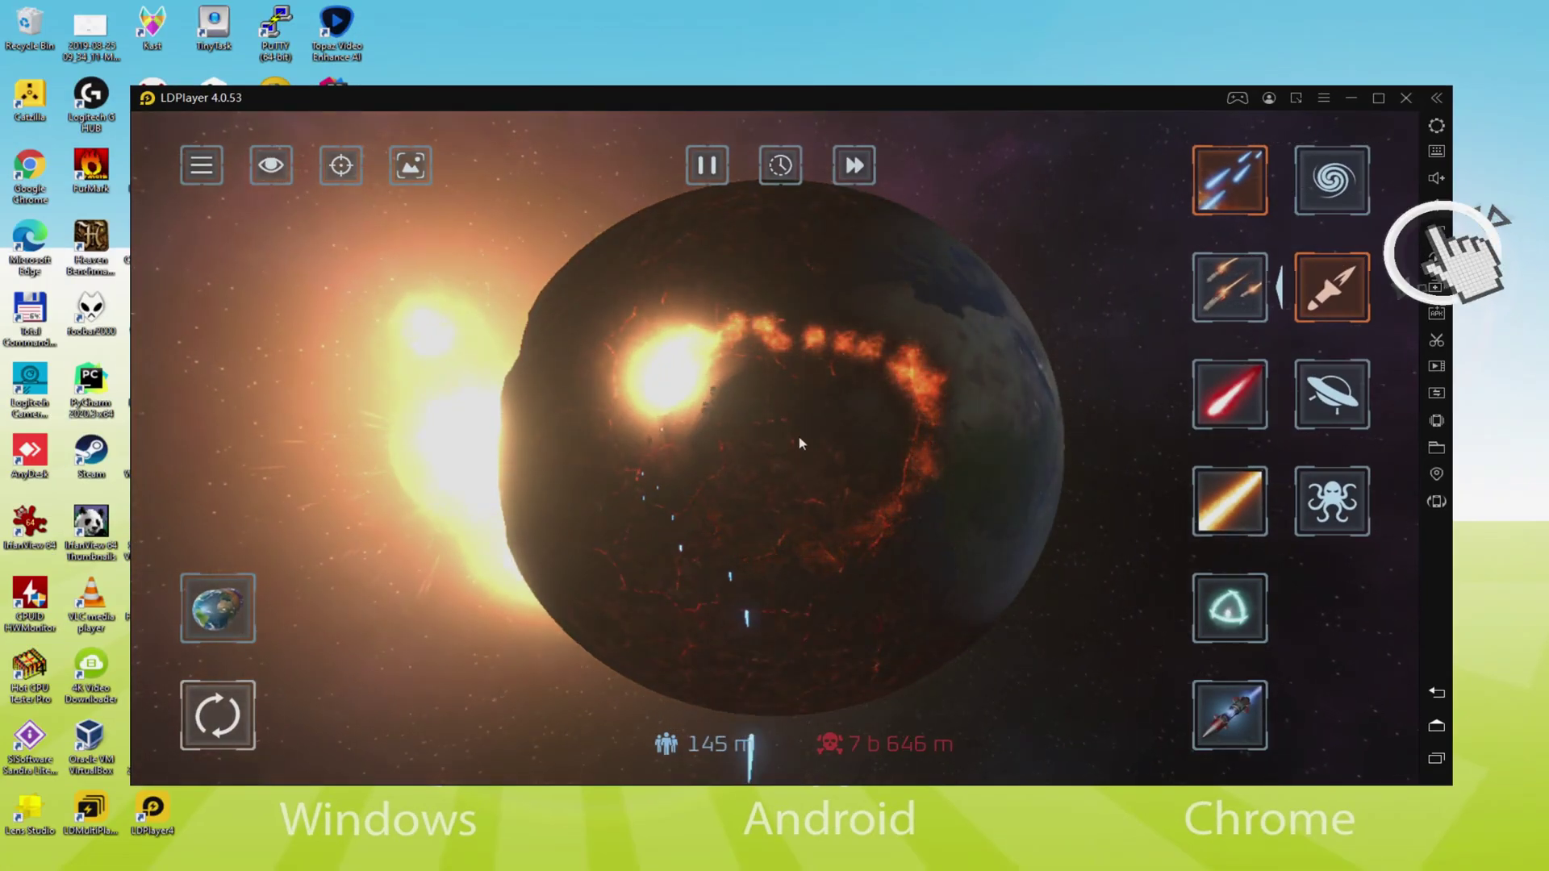
pyautogui.press('F11')
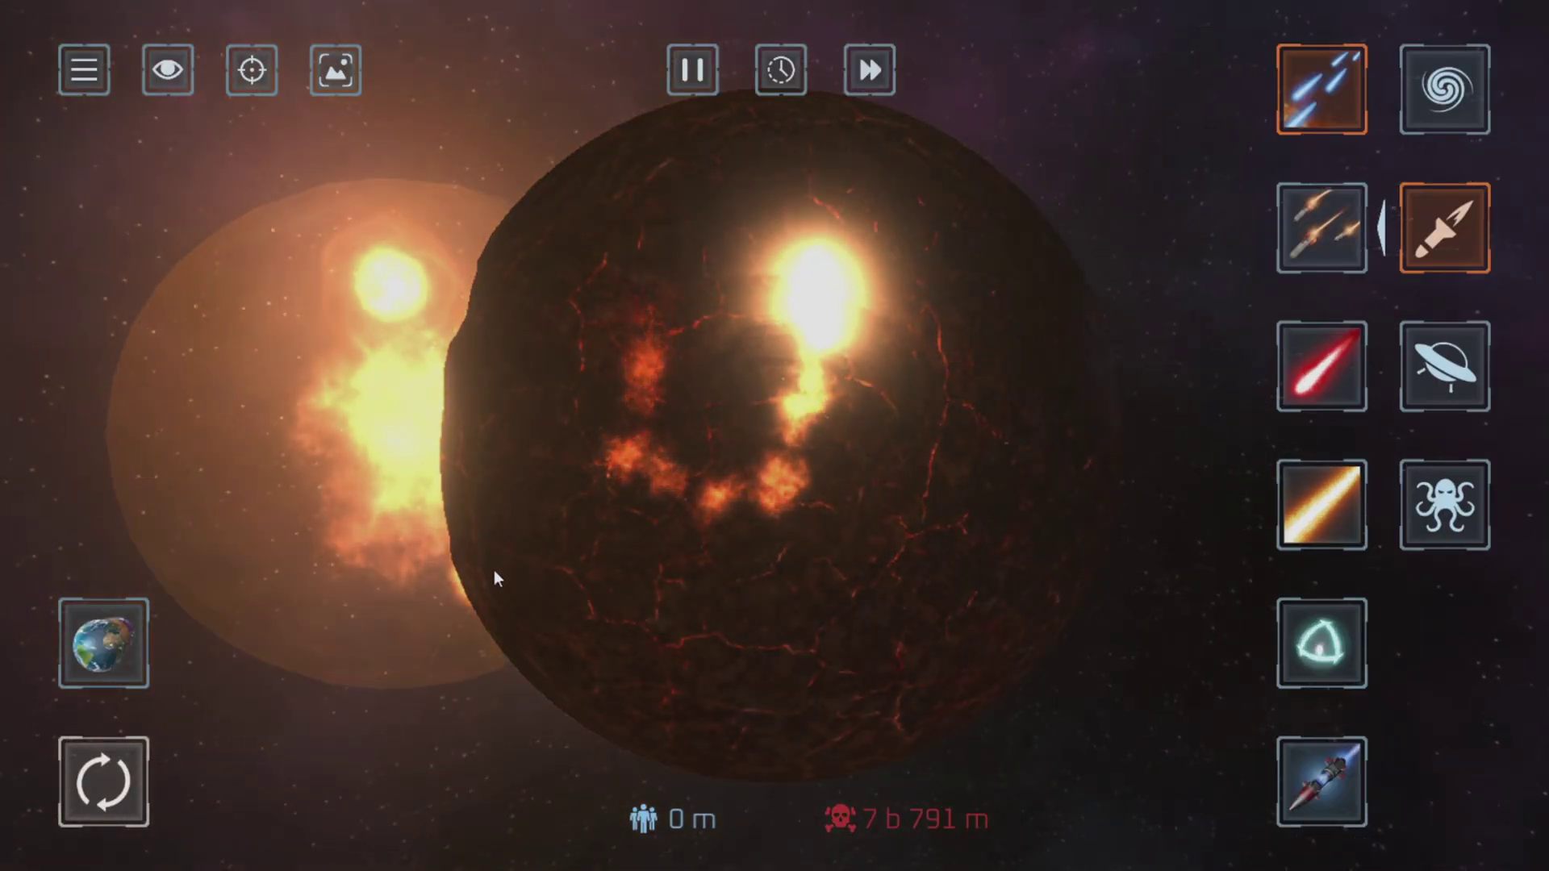
pyautogui.click(103, 643)
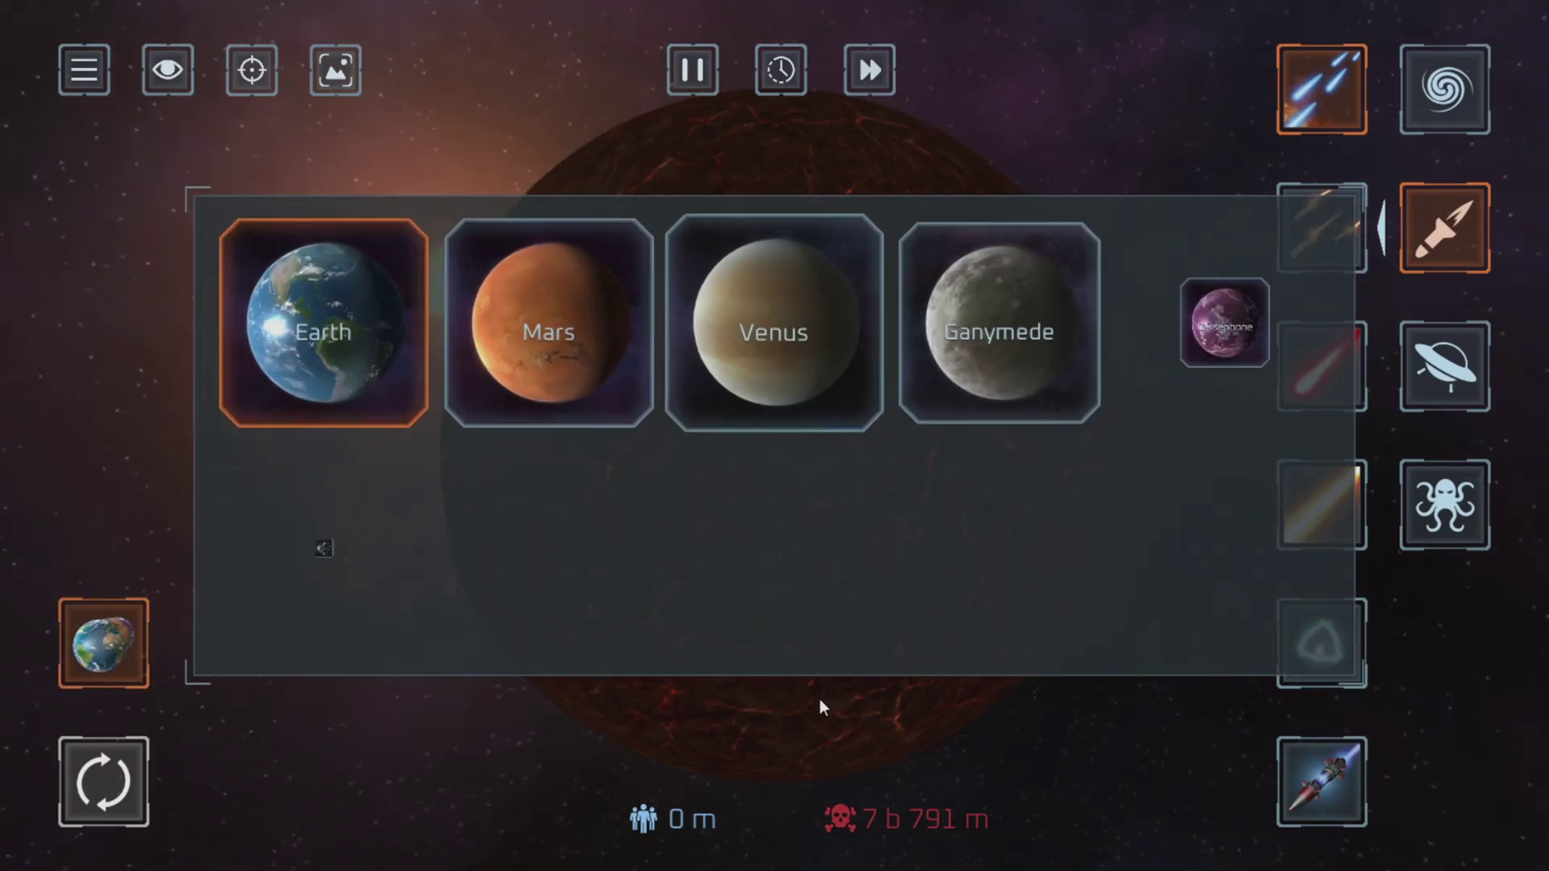
pyautogui.click(911, 746)
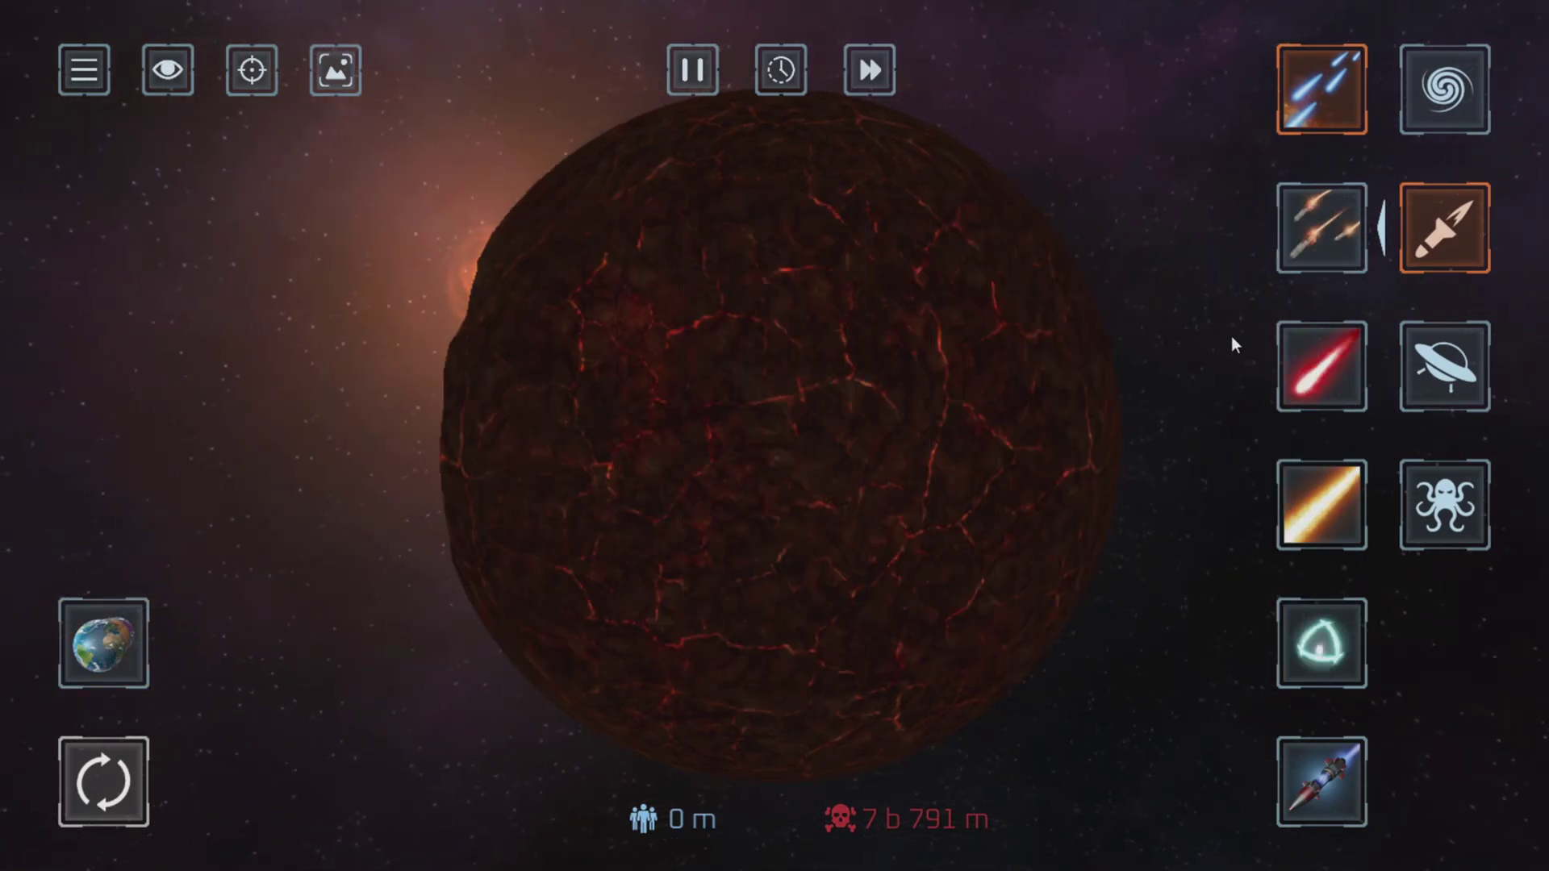
# Switch to the spaceship weapons in the windowed view and send the green-beam UFO against the scorched planet
pyautogui.click(1443, 367)
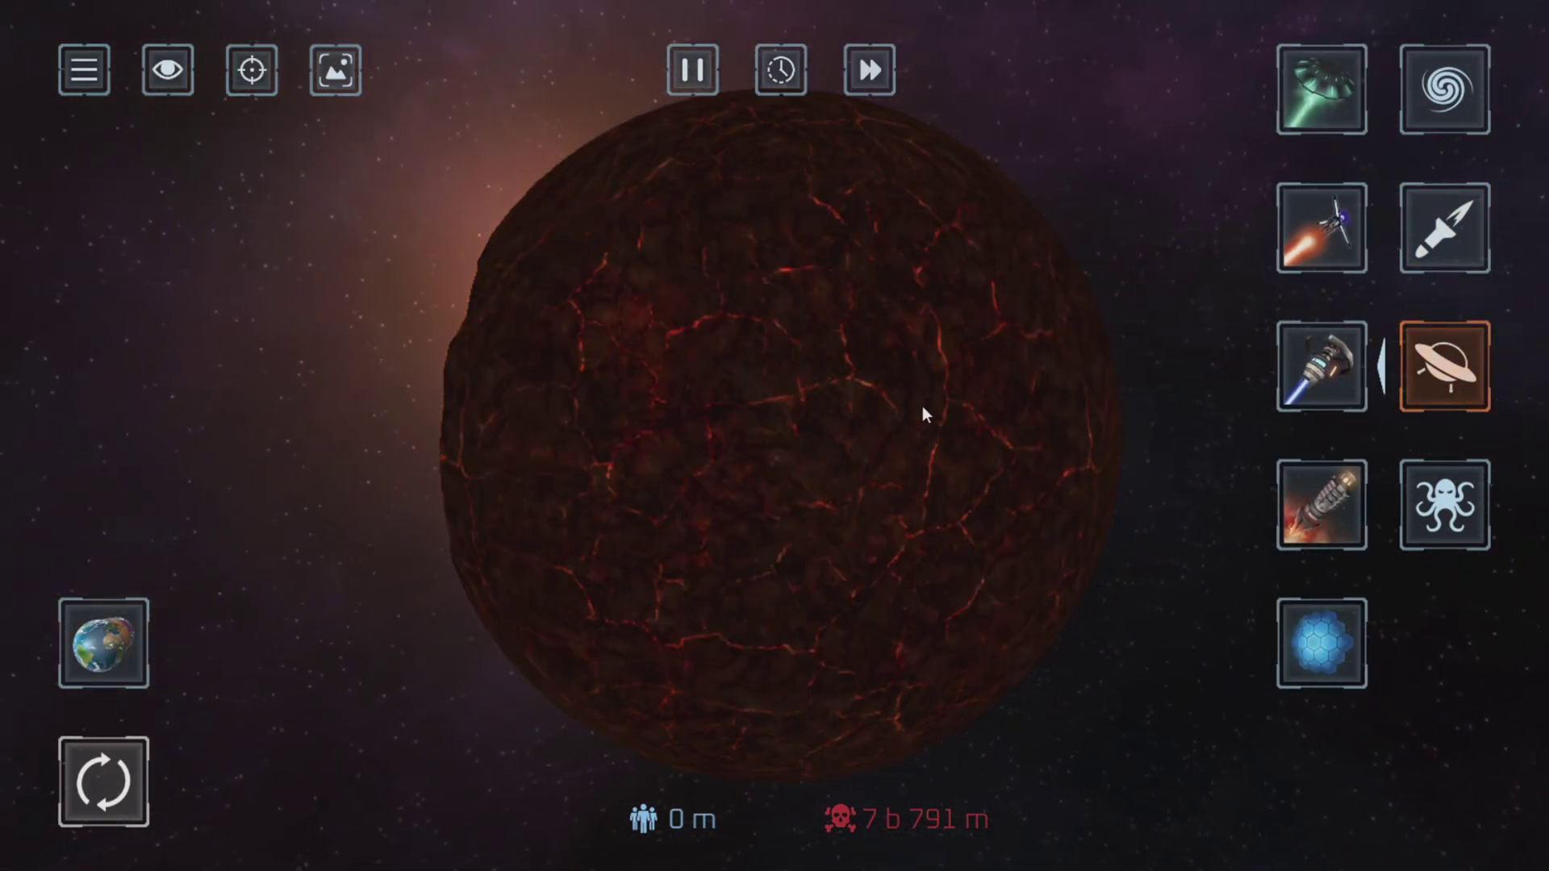
pyautogui.click(1331, 395)
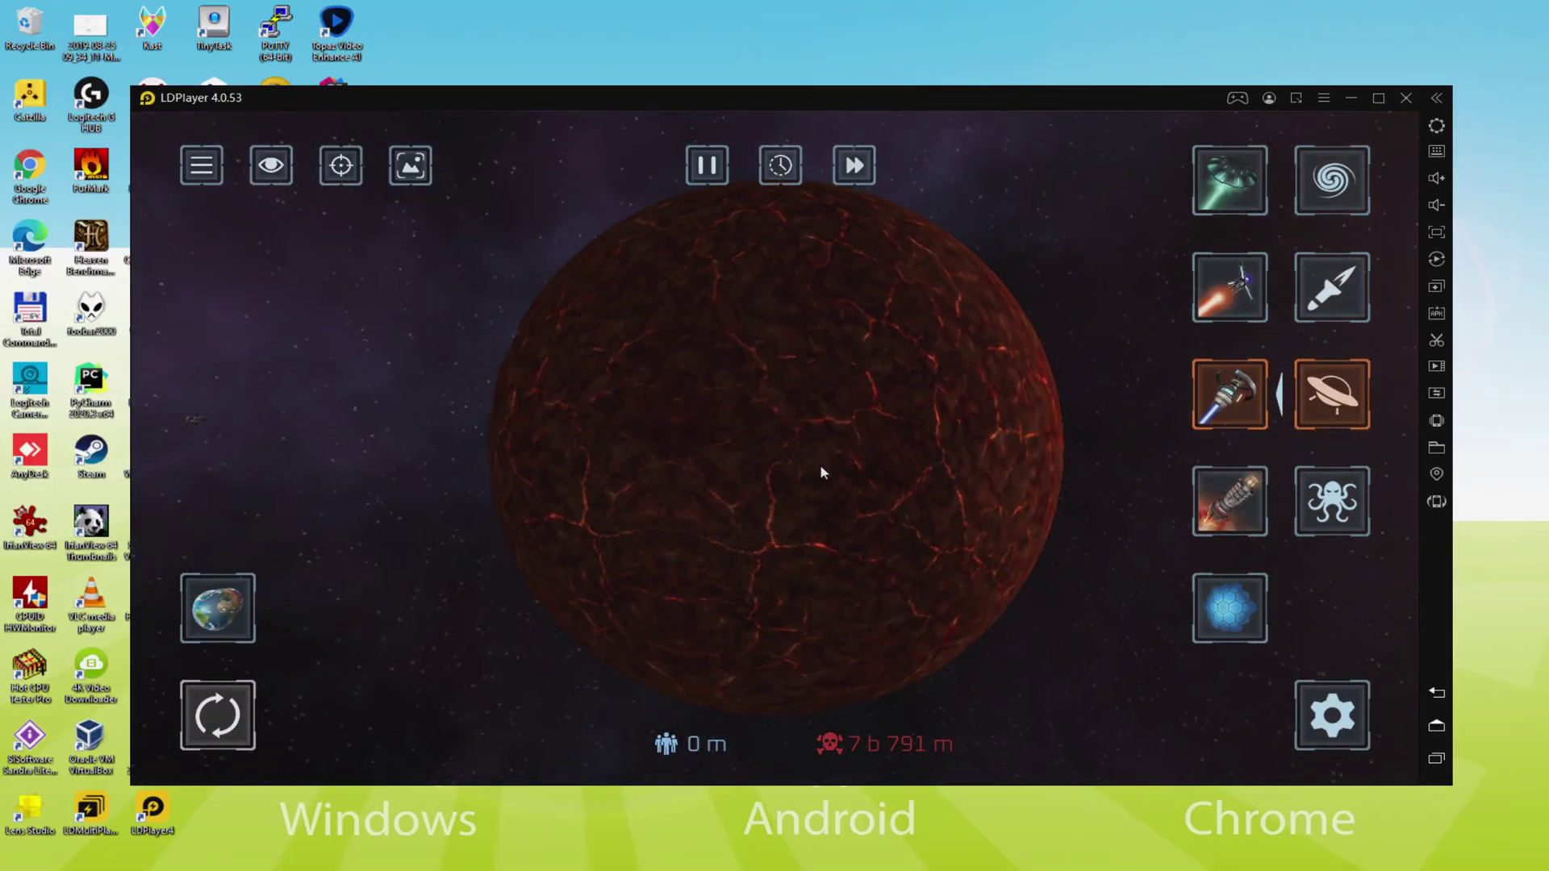
pyautogui.click(1218, 193)
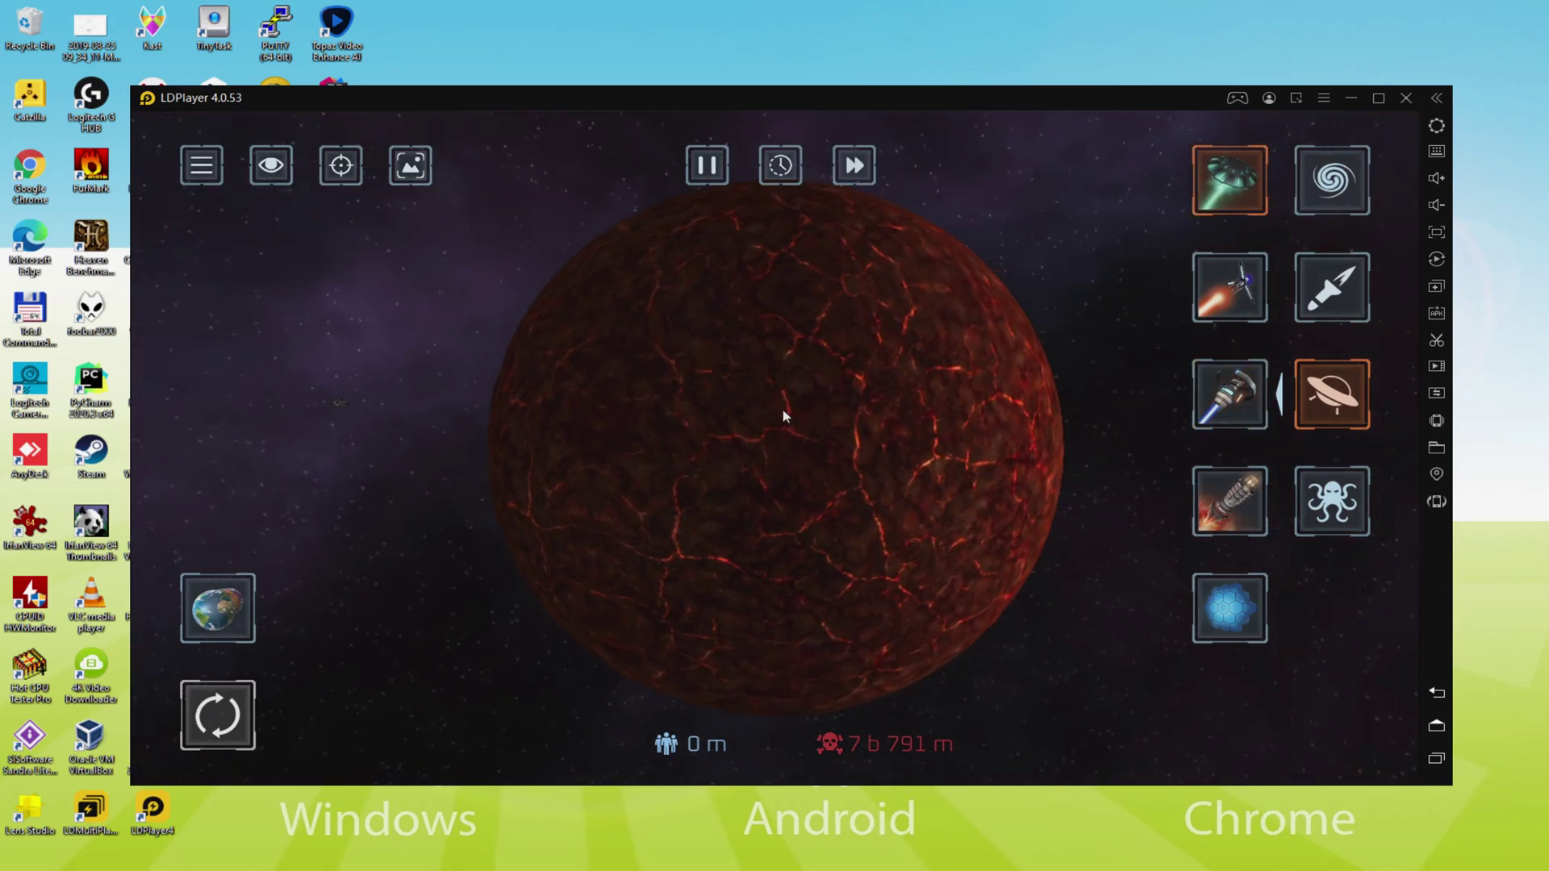
pyautogui.click(782, 488)
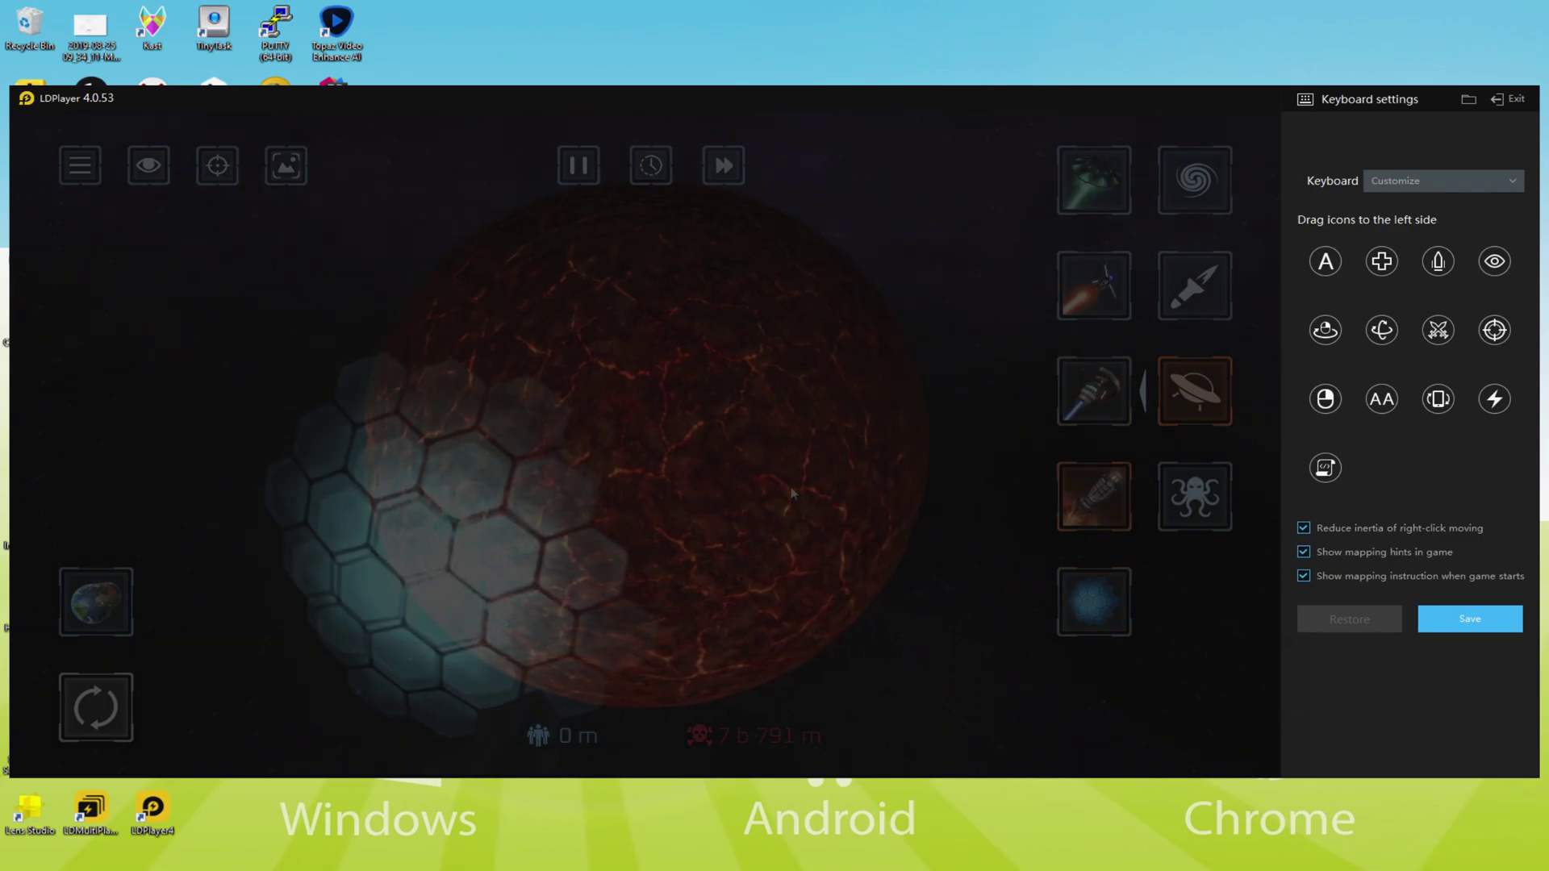
# Leave the keyboard mapping and emulator settings without changes, and rotate the planet to view the attacking ships
pyautogui.click(1508, 98)
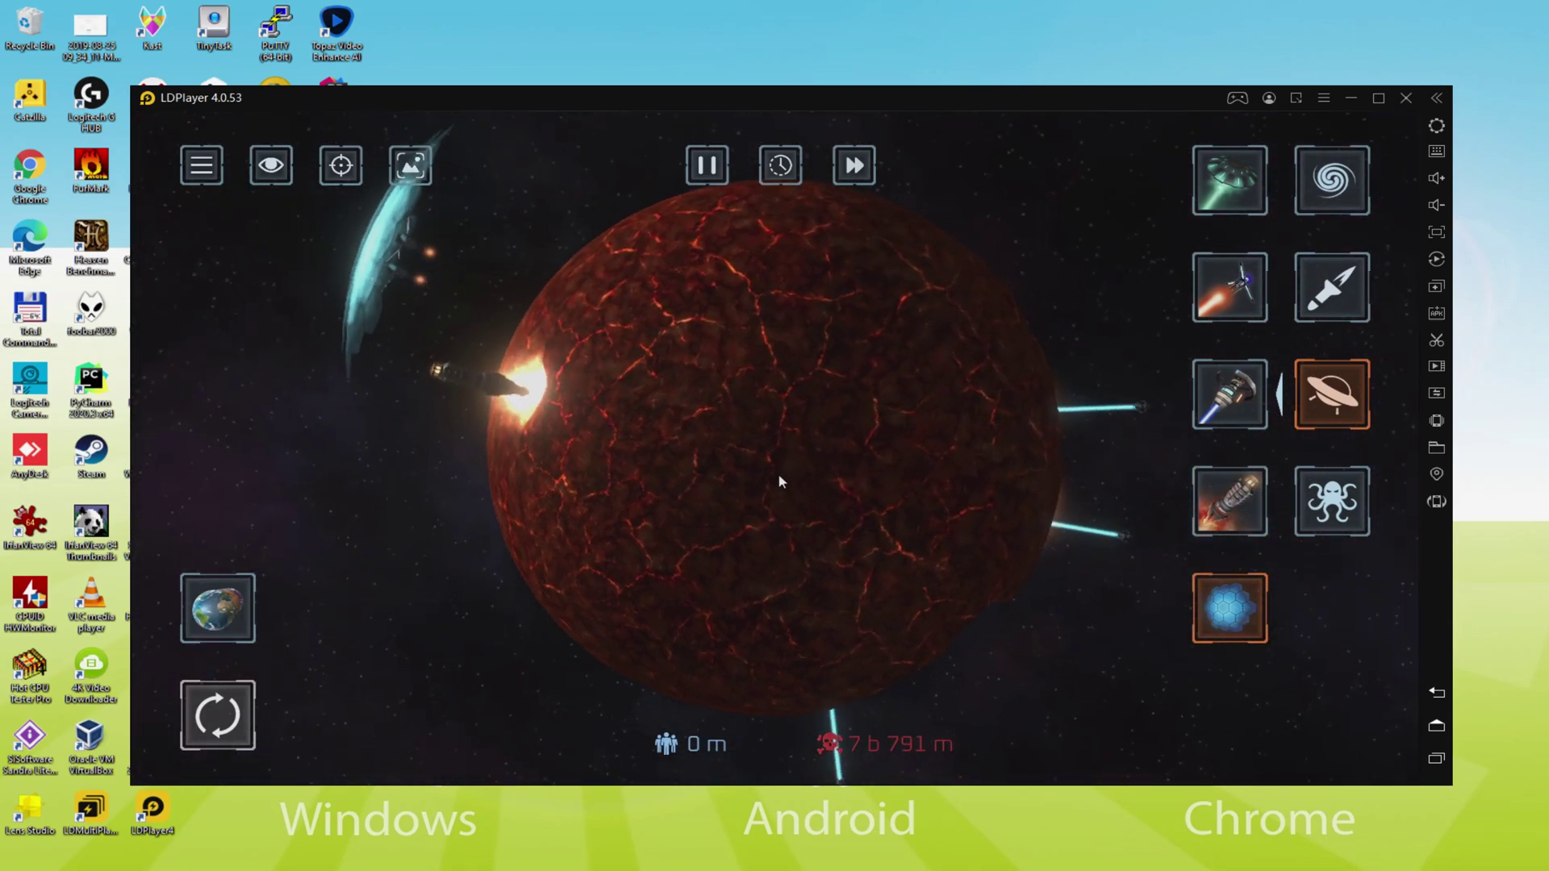
pyautogui.moveTo(768, 467); pyautogui.dragTo(916, 460)
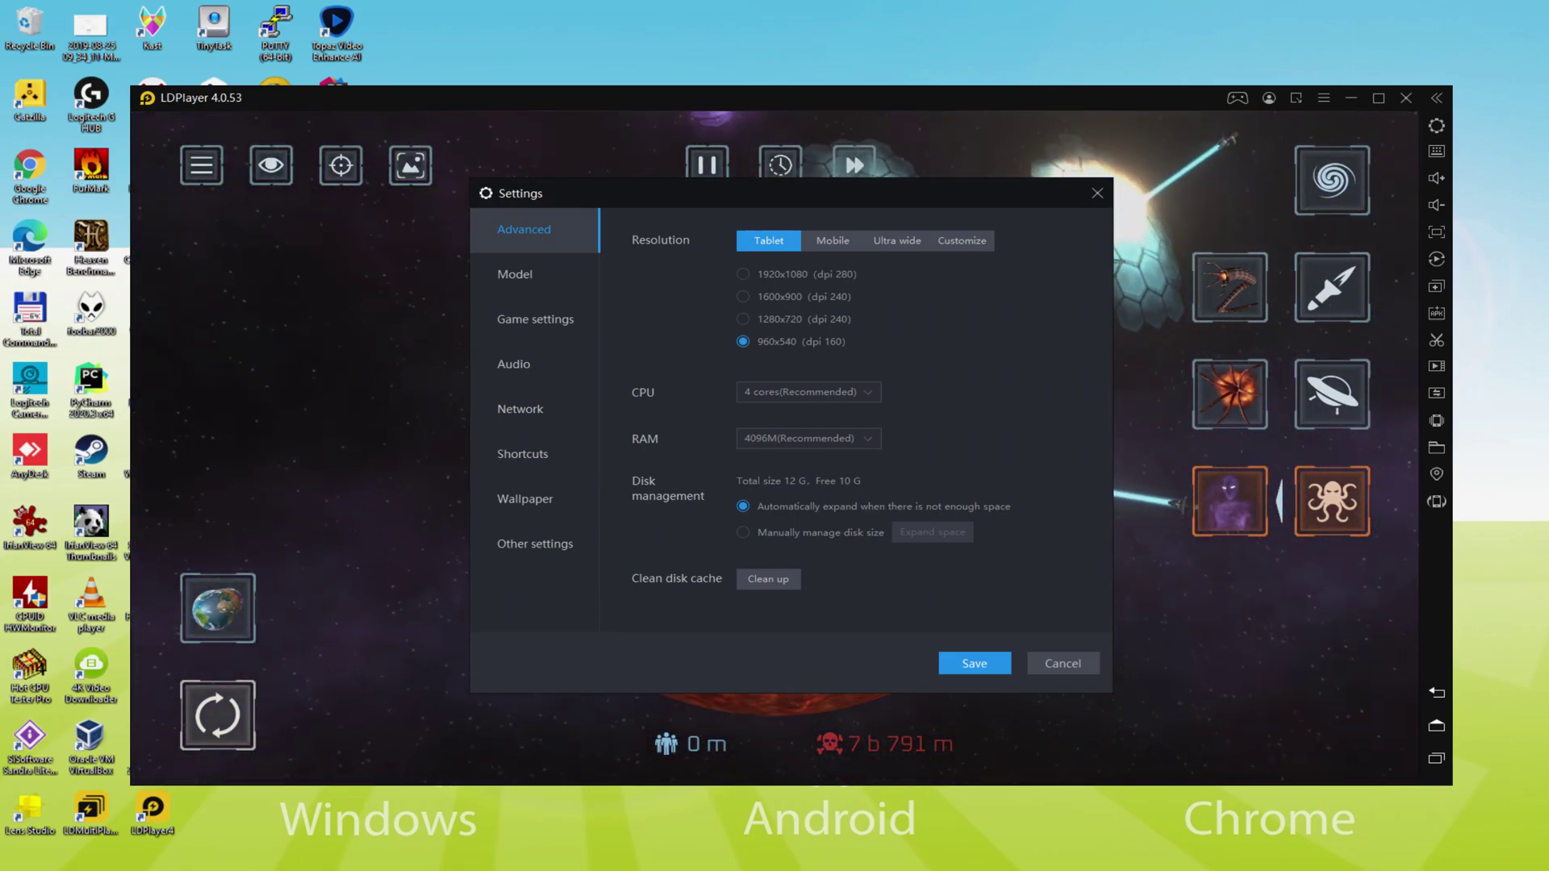
pyautogui.press('Escape')
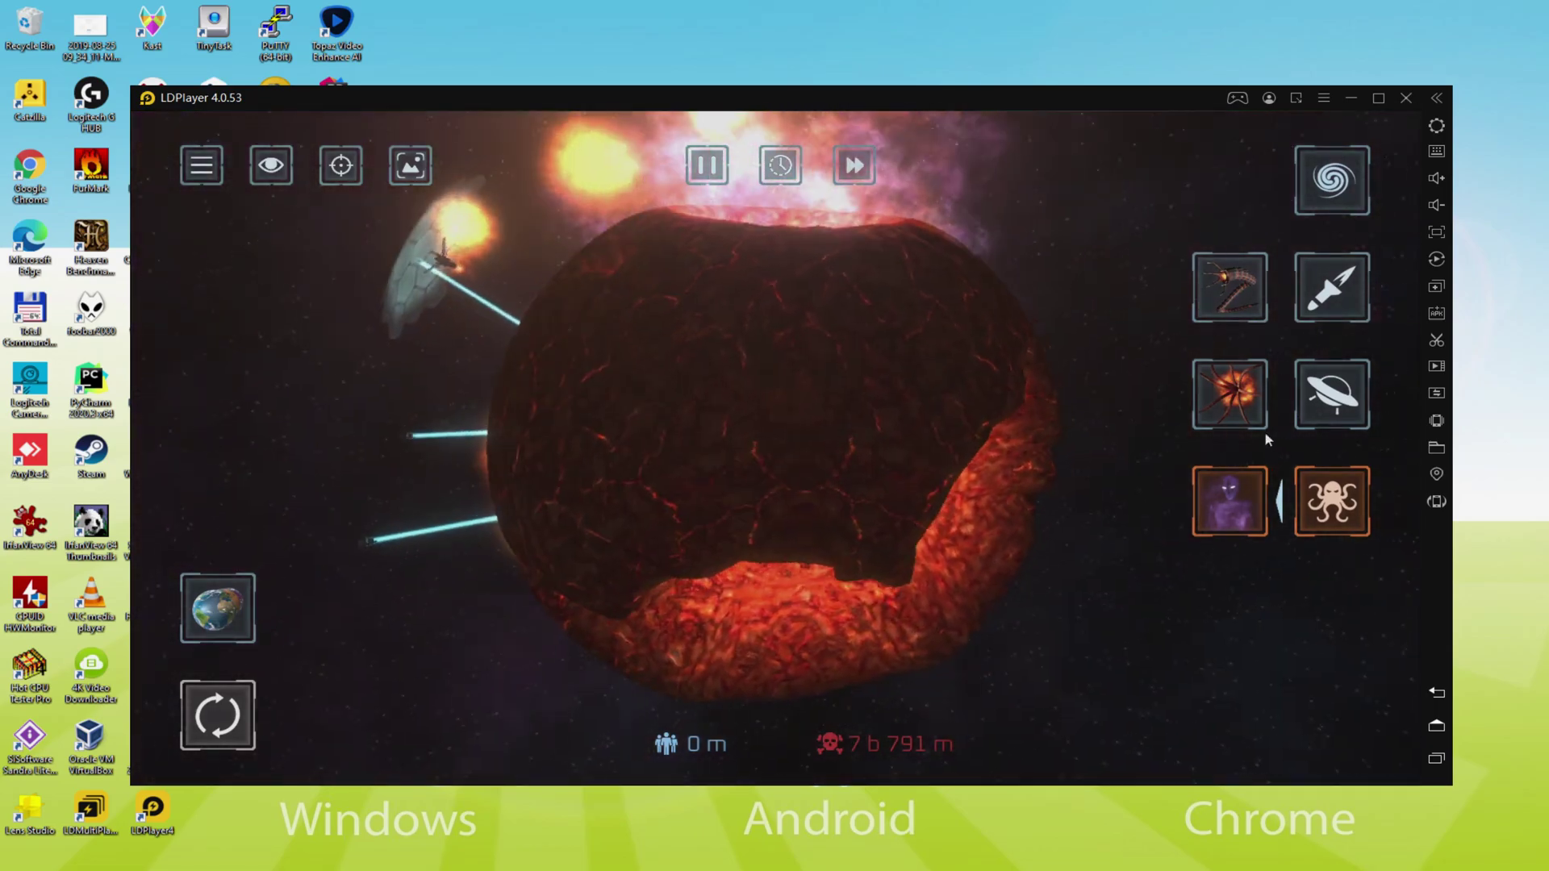
# Release the fiery spiked creature on the planet and choose the giant worm monster
pyautogui.click(1238, 409)
pyautogui.click(786, 444)
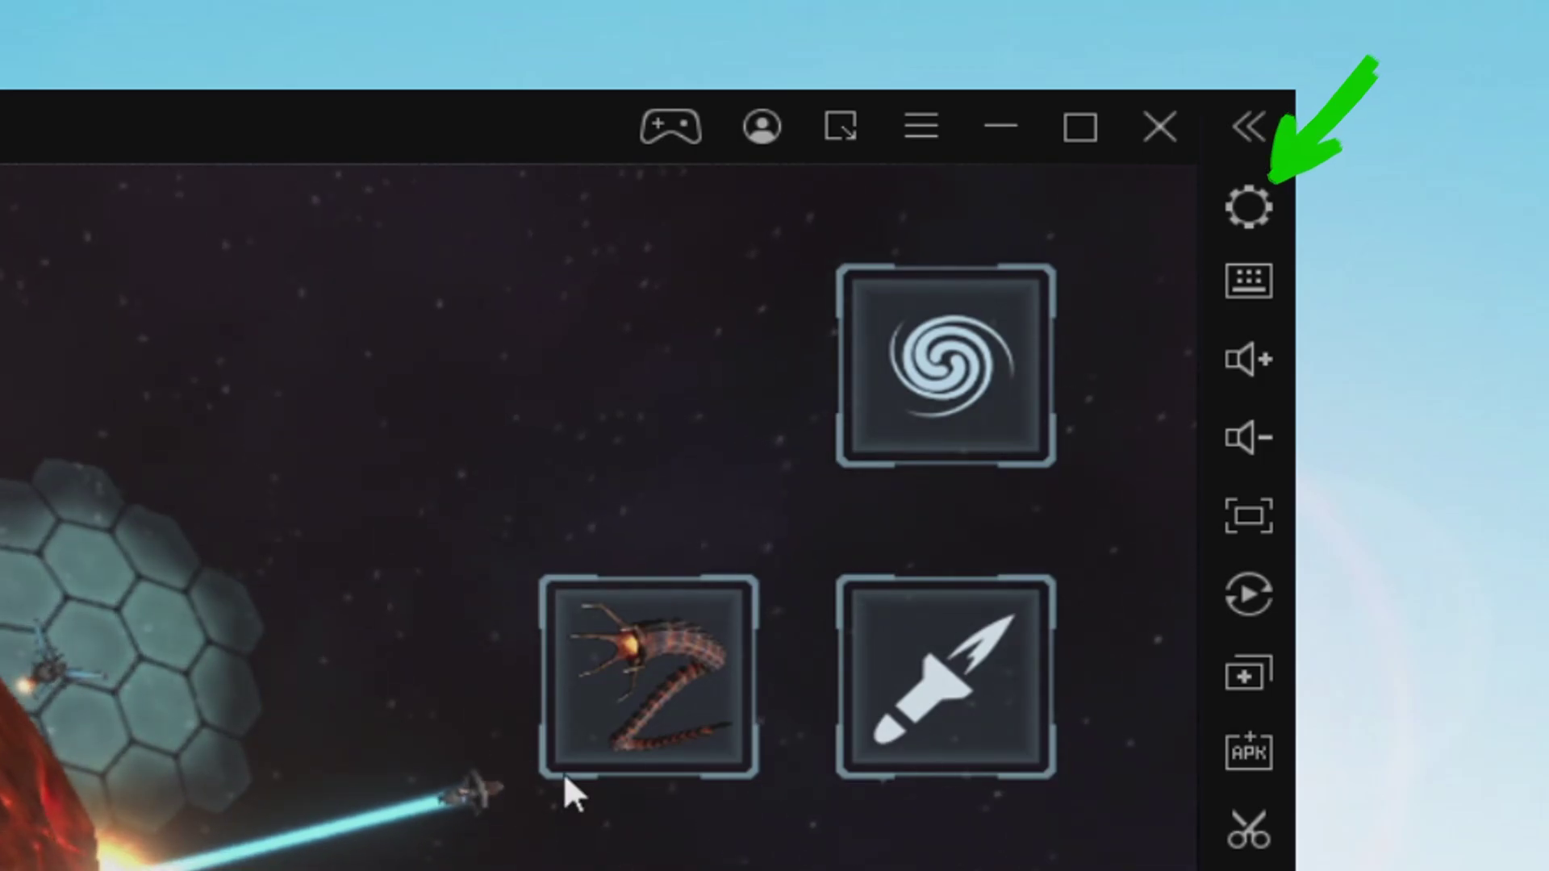
pyautogui.click(599, 751)
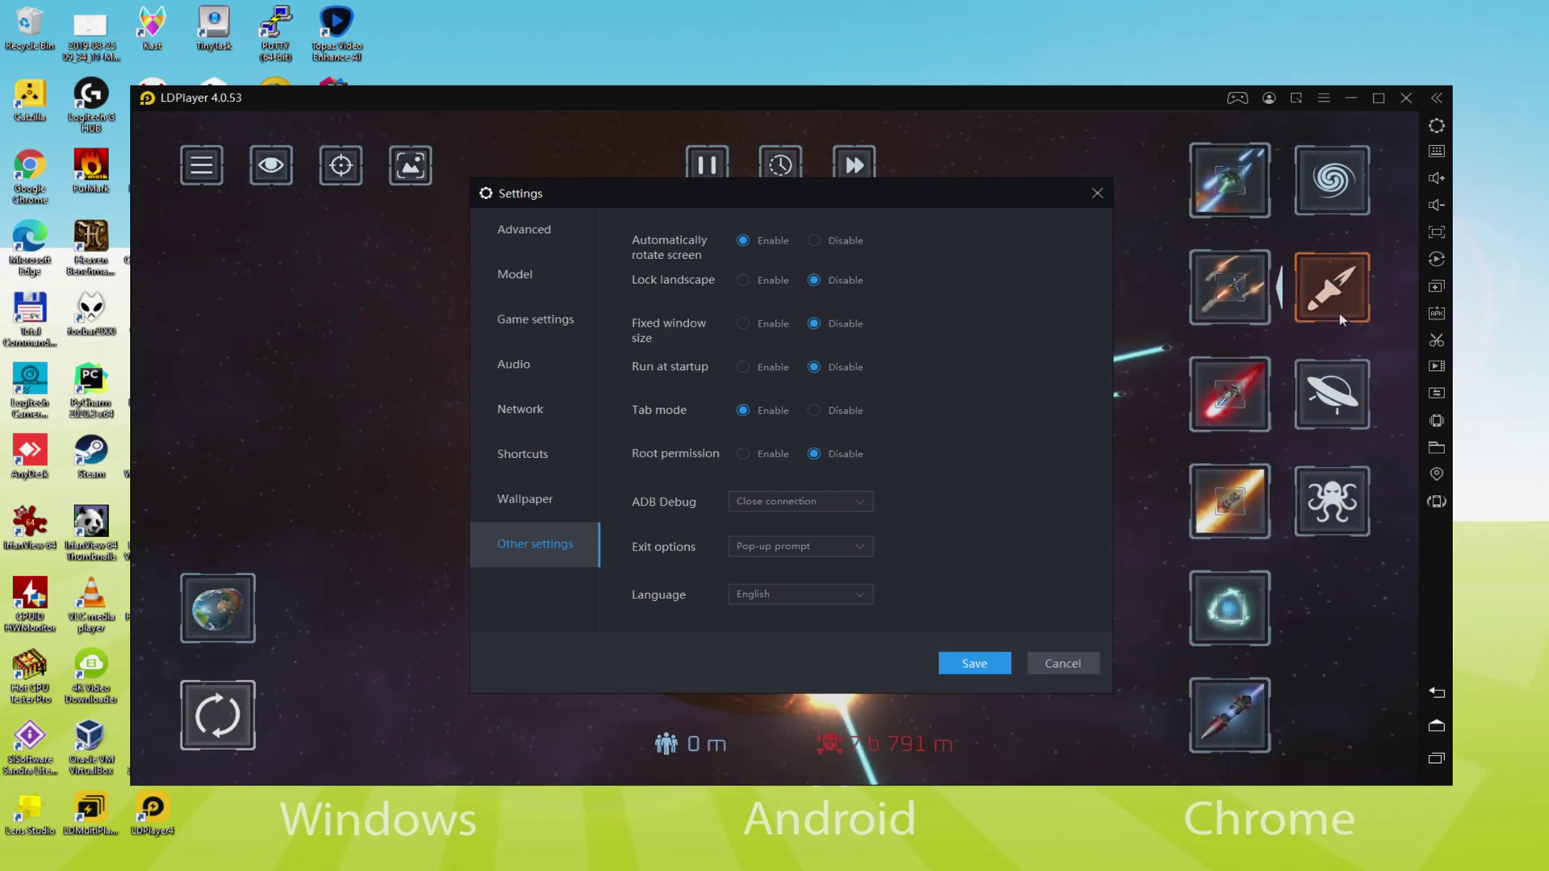
# Close the emulator settings and strike the molten planet with the purple lightning weapon
pyautogui.press('Escape')
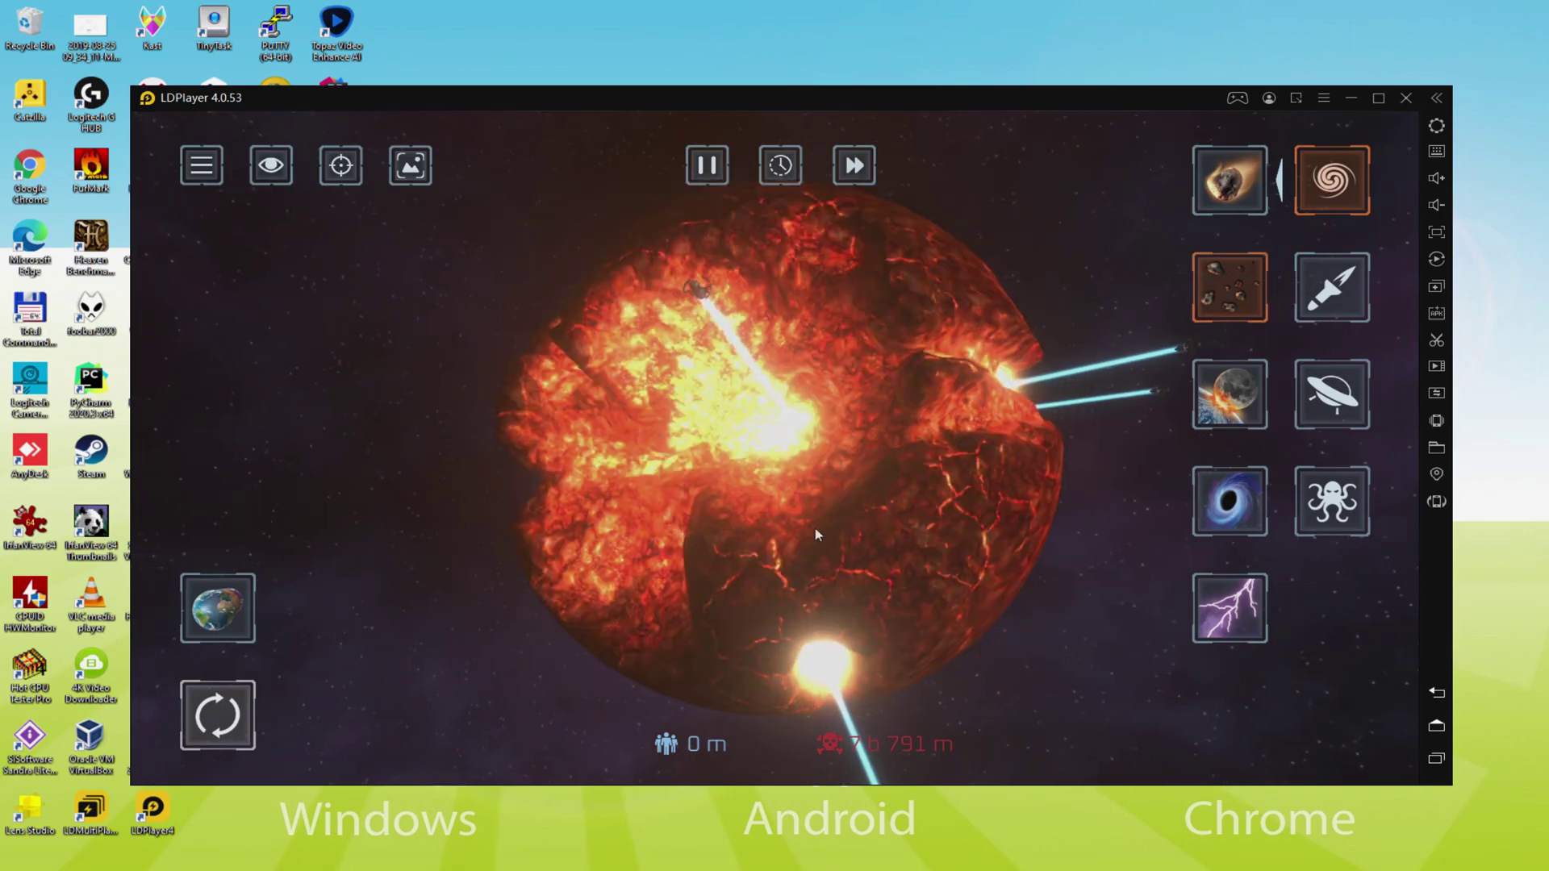
pyautogui.click(1227, 628)
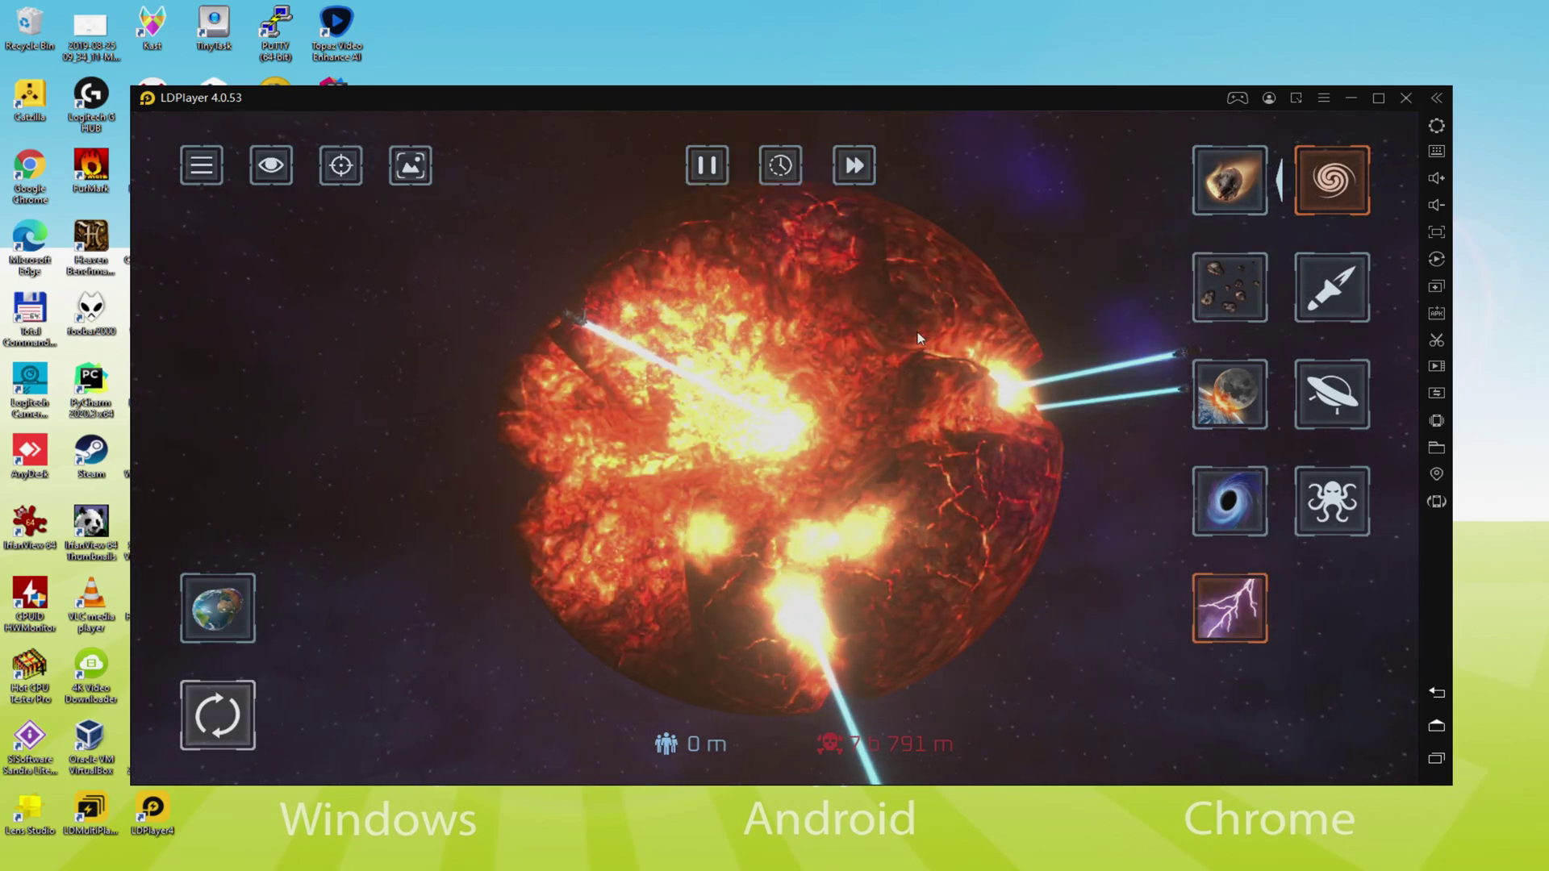
pyautogui.moveTo(926, 316); pyautogui.dragTo(910, 336)
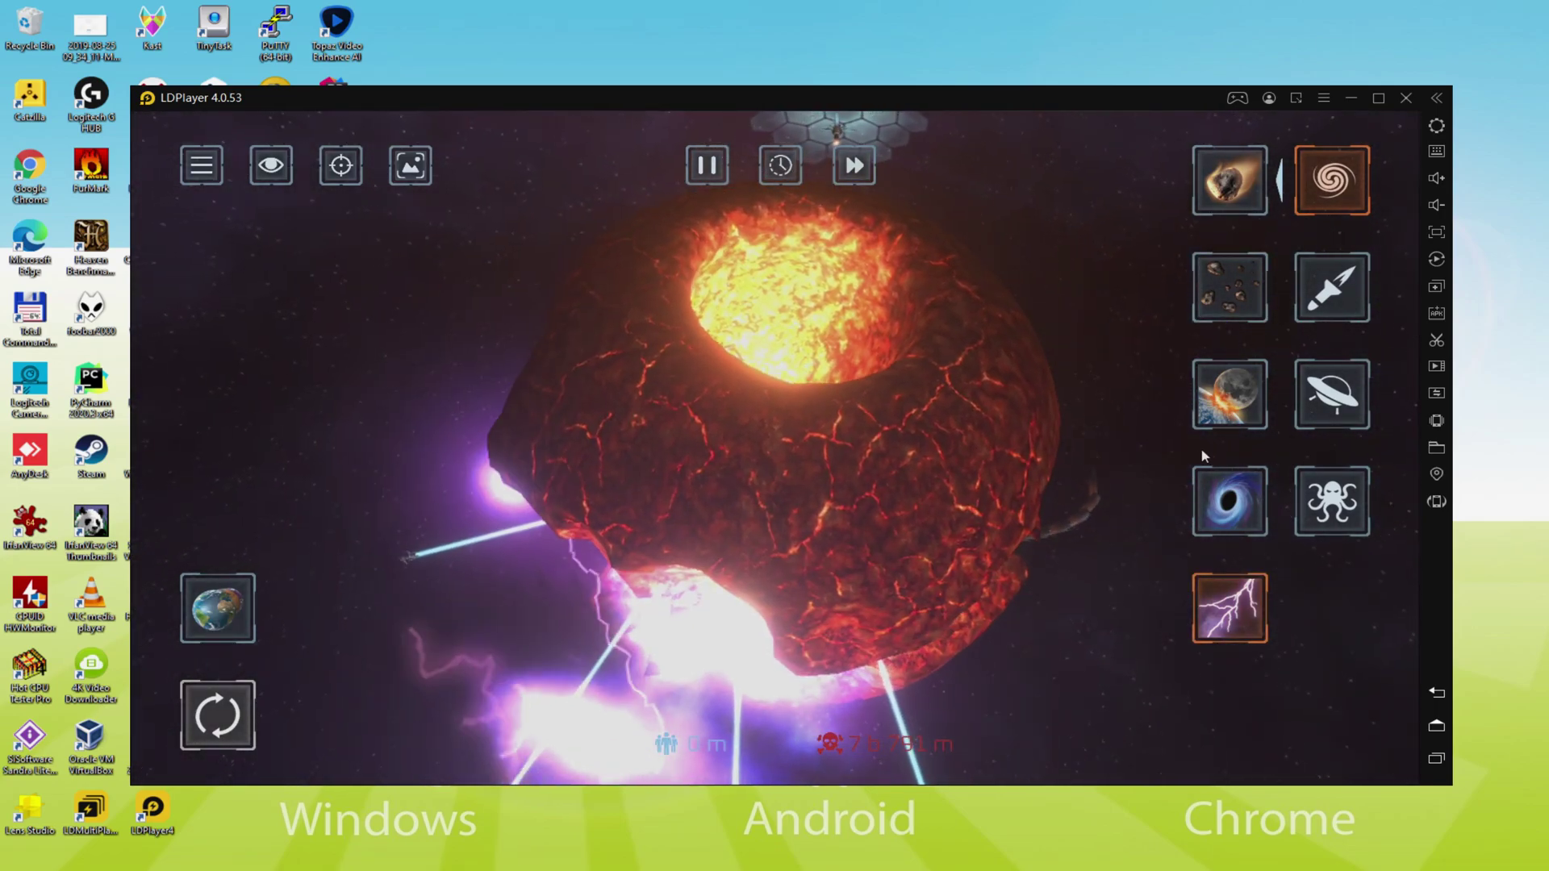
# Hurl a moon at the damaged planet and bombard it with the asteroid swarm
pyautogui.click(1222, 408)
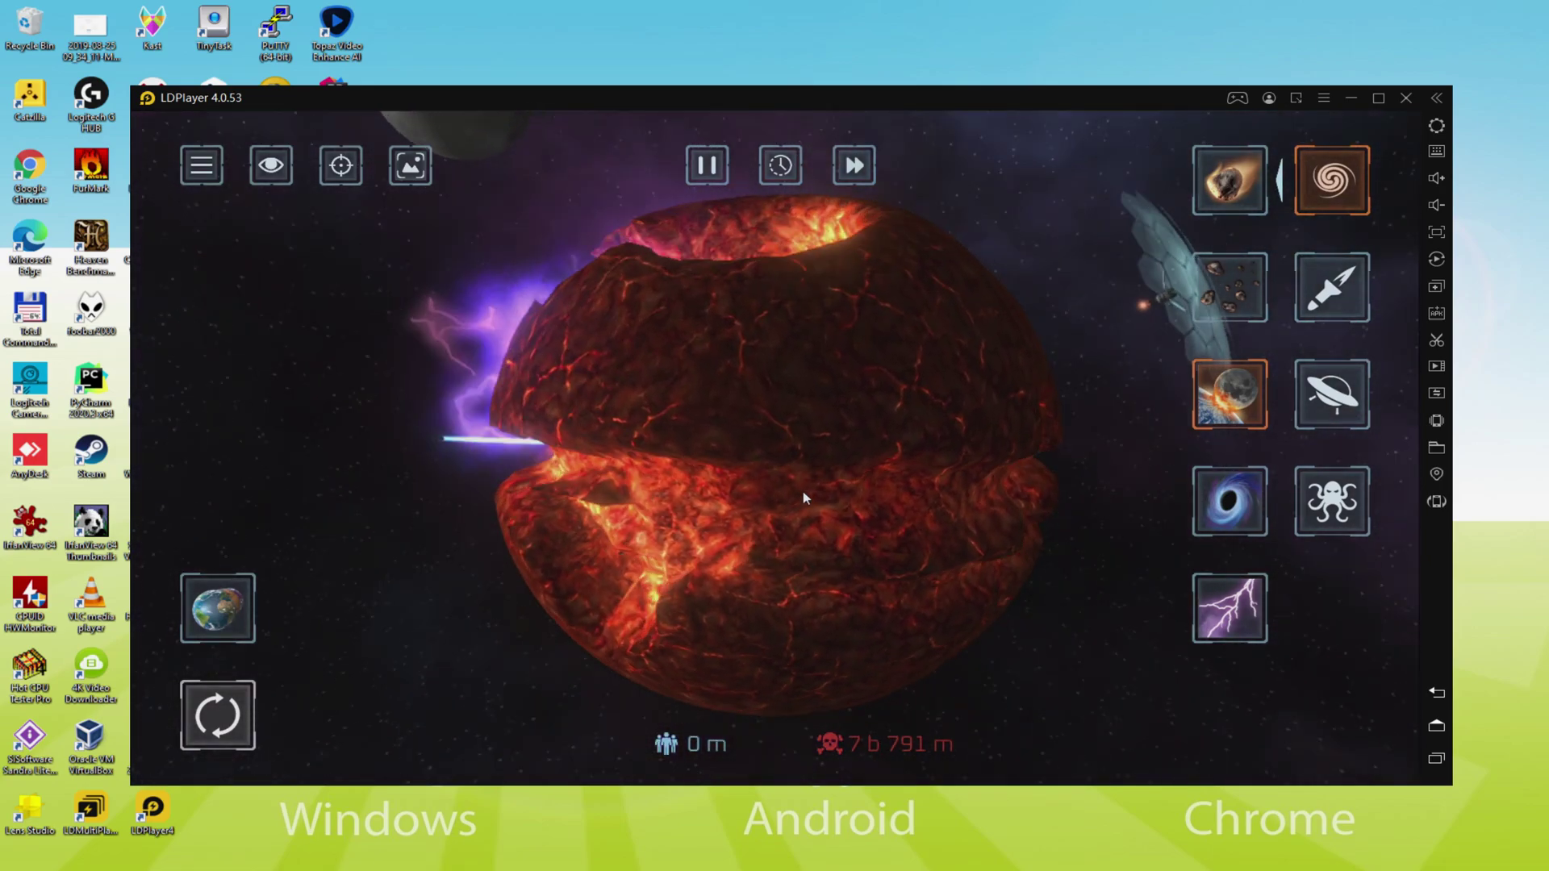
pyautogui.click(802, 492)
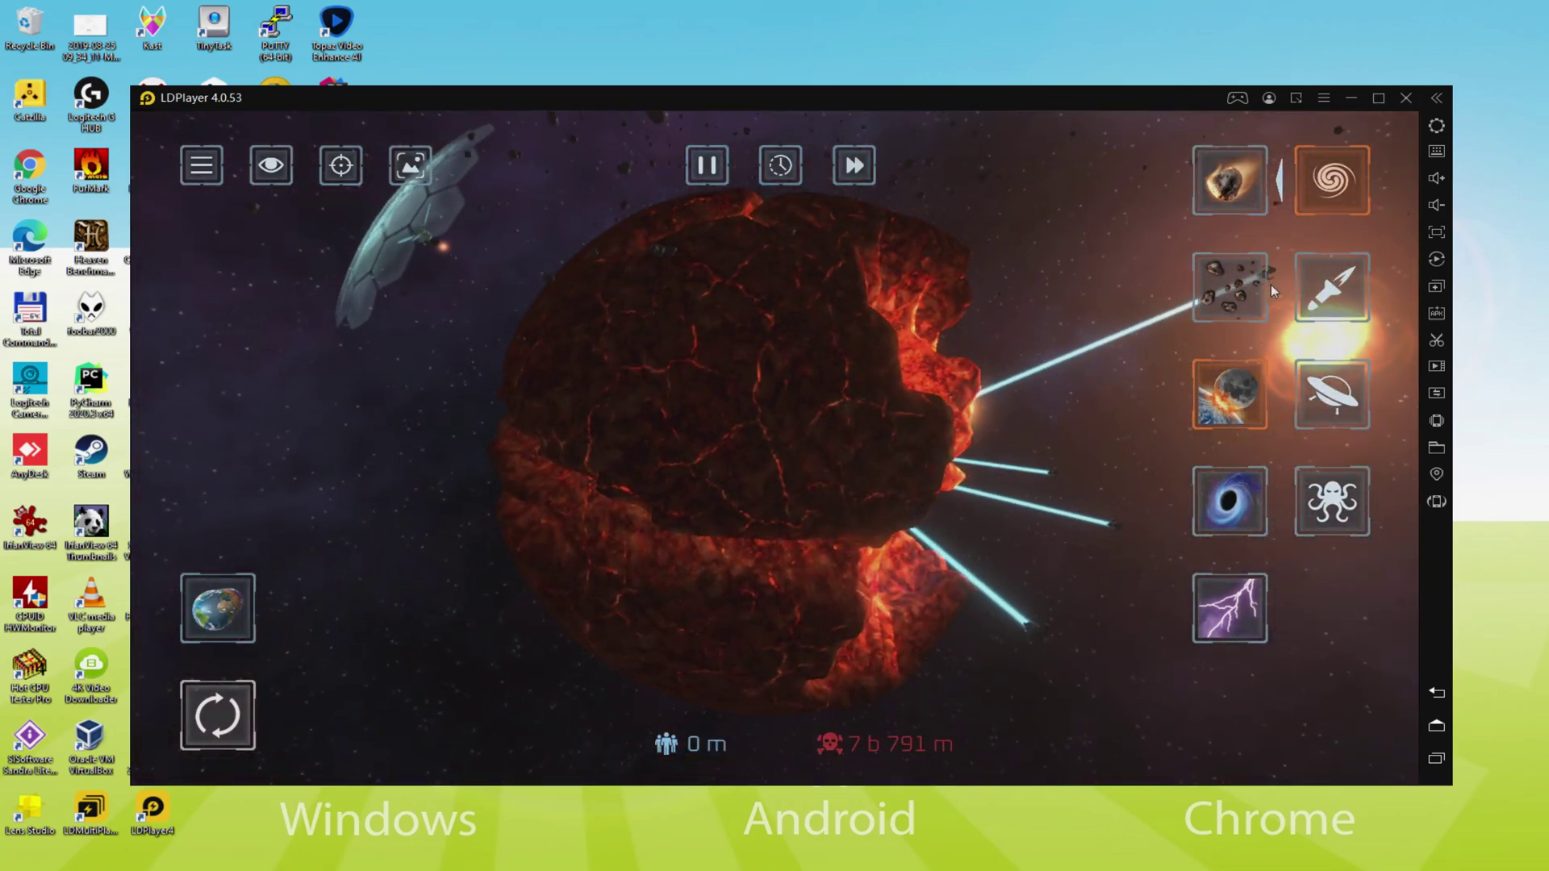
pyautogui.click(1229, 287)
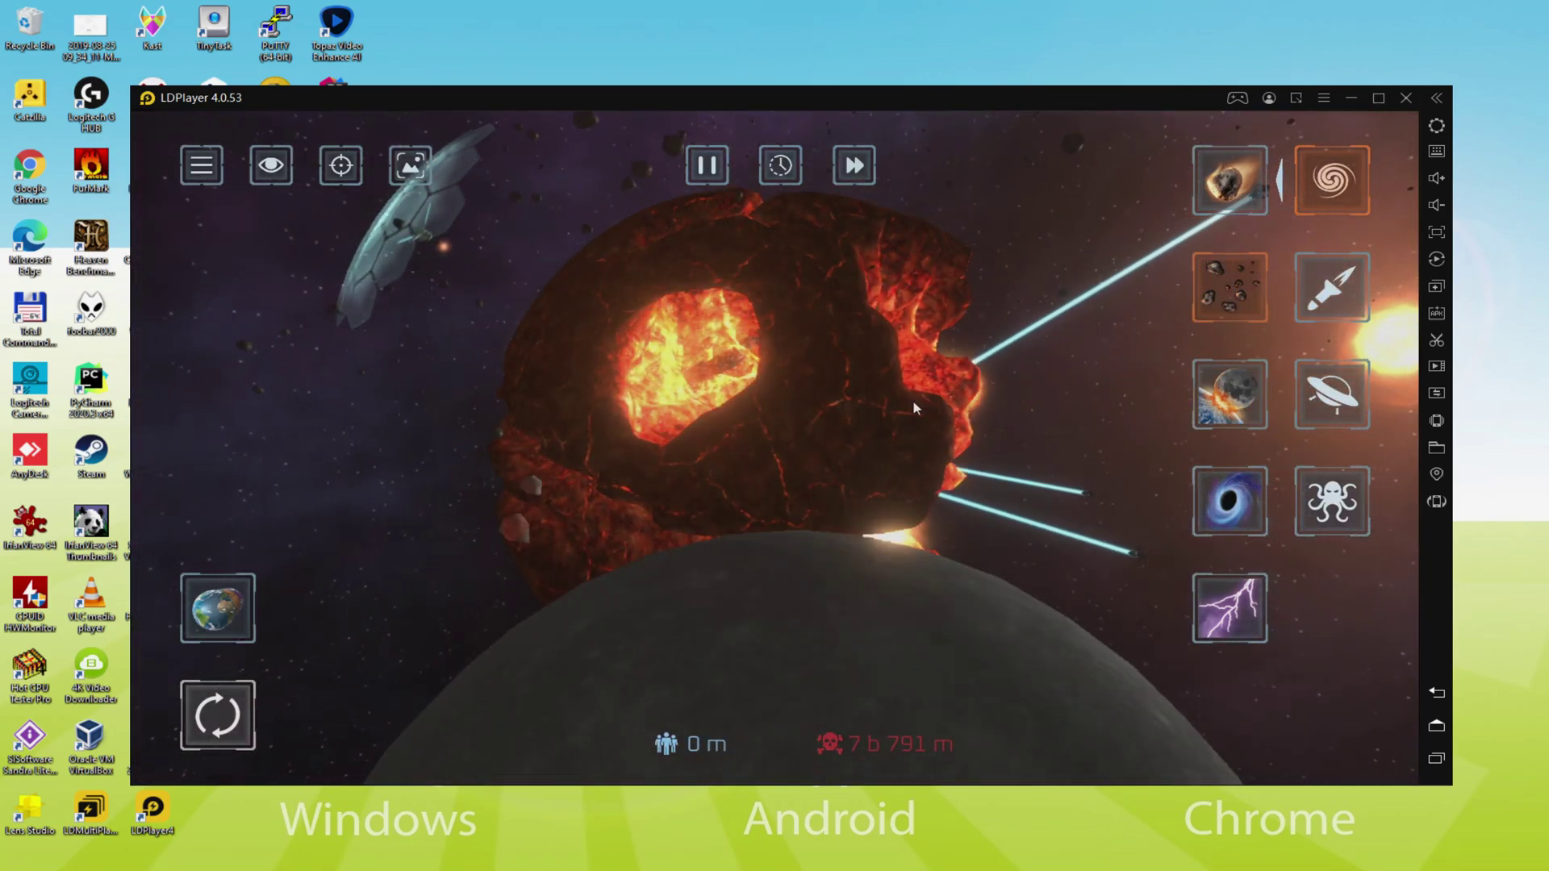
pyautogui.click(881, 409)
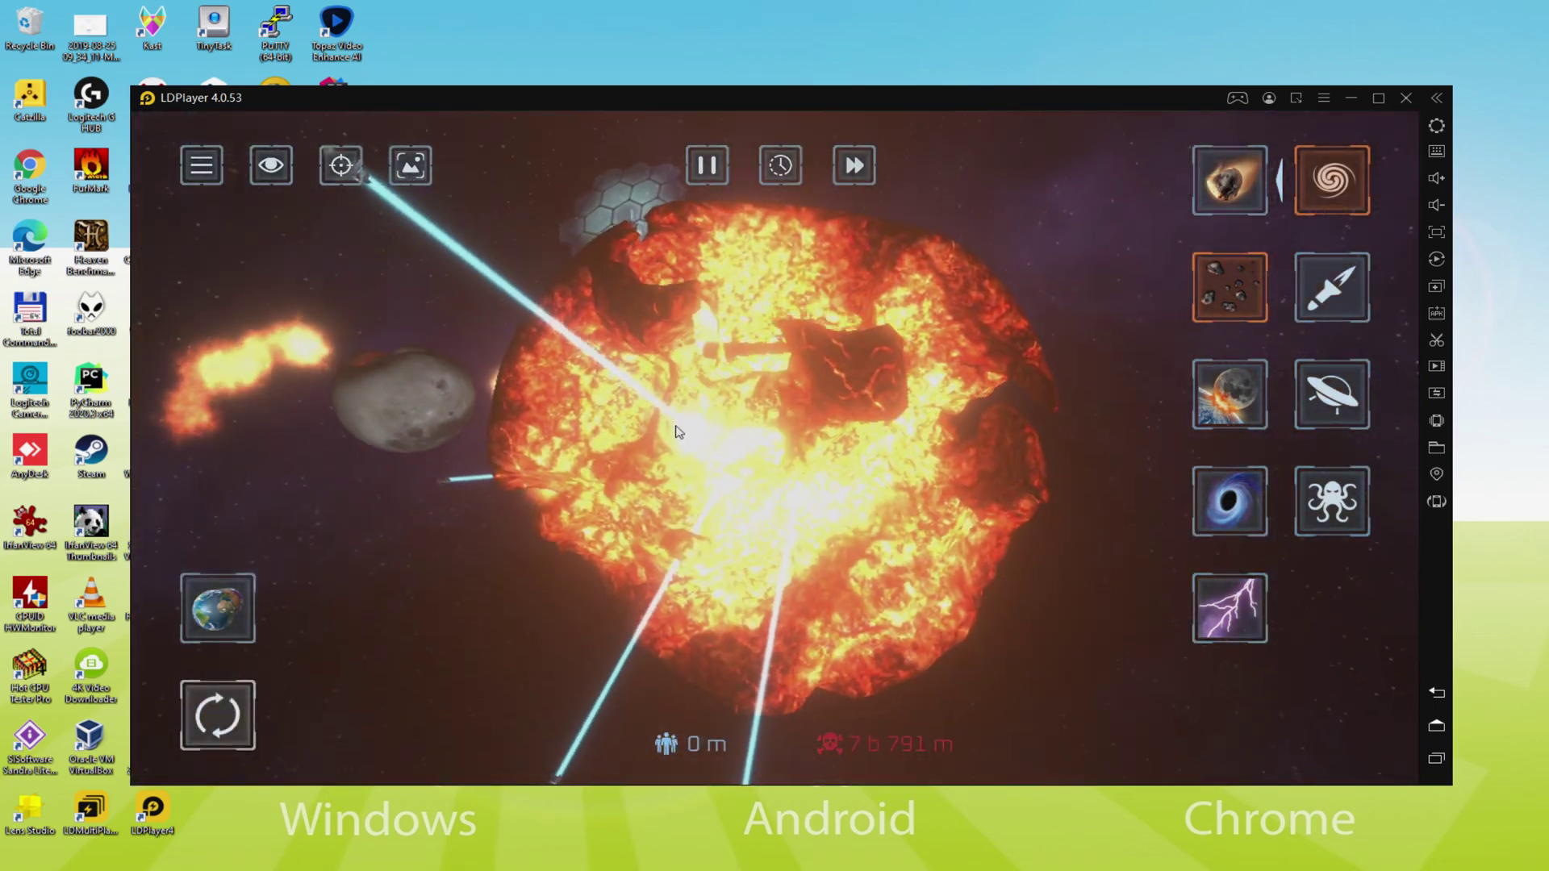
pyautogui.click(679, 432)
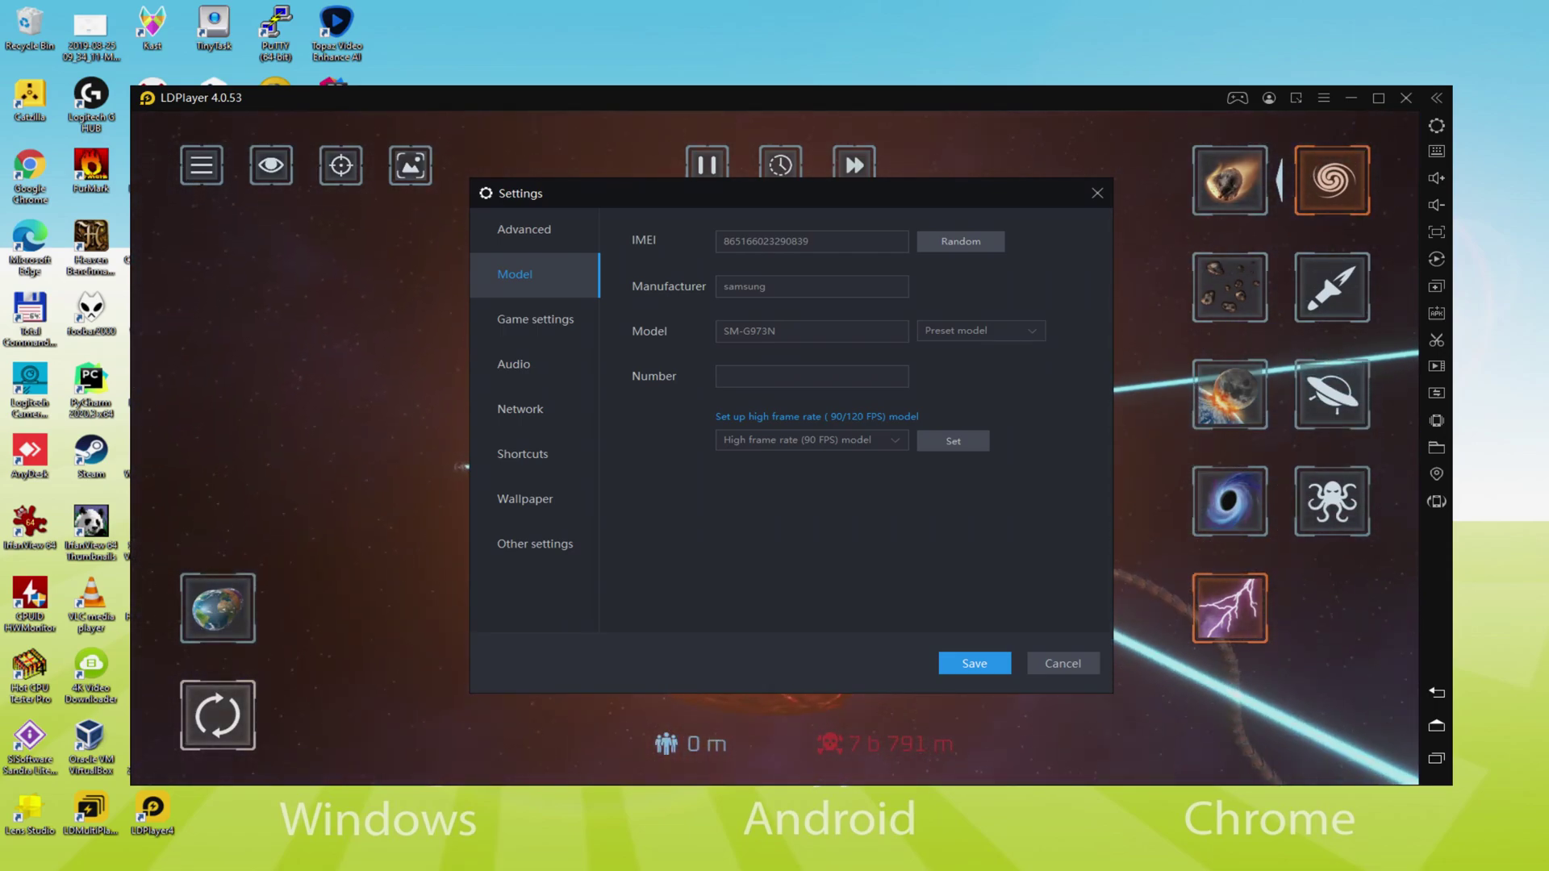
# Close the emulator's model settings and crash several moons into different sides of the broken planet
pyautogui.press('Escape')
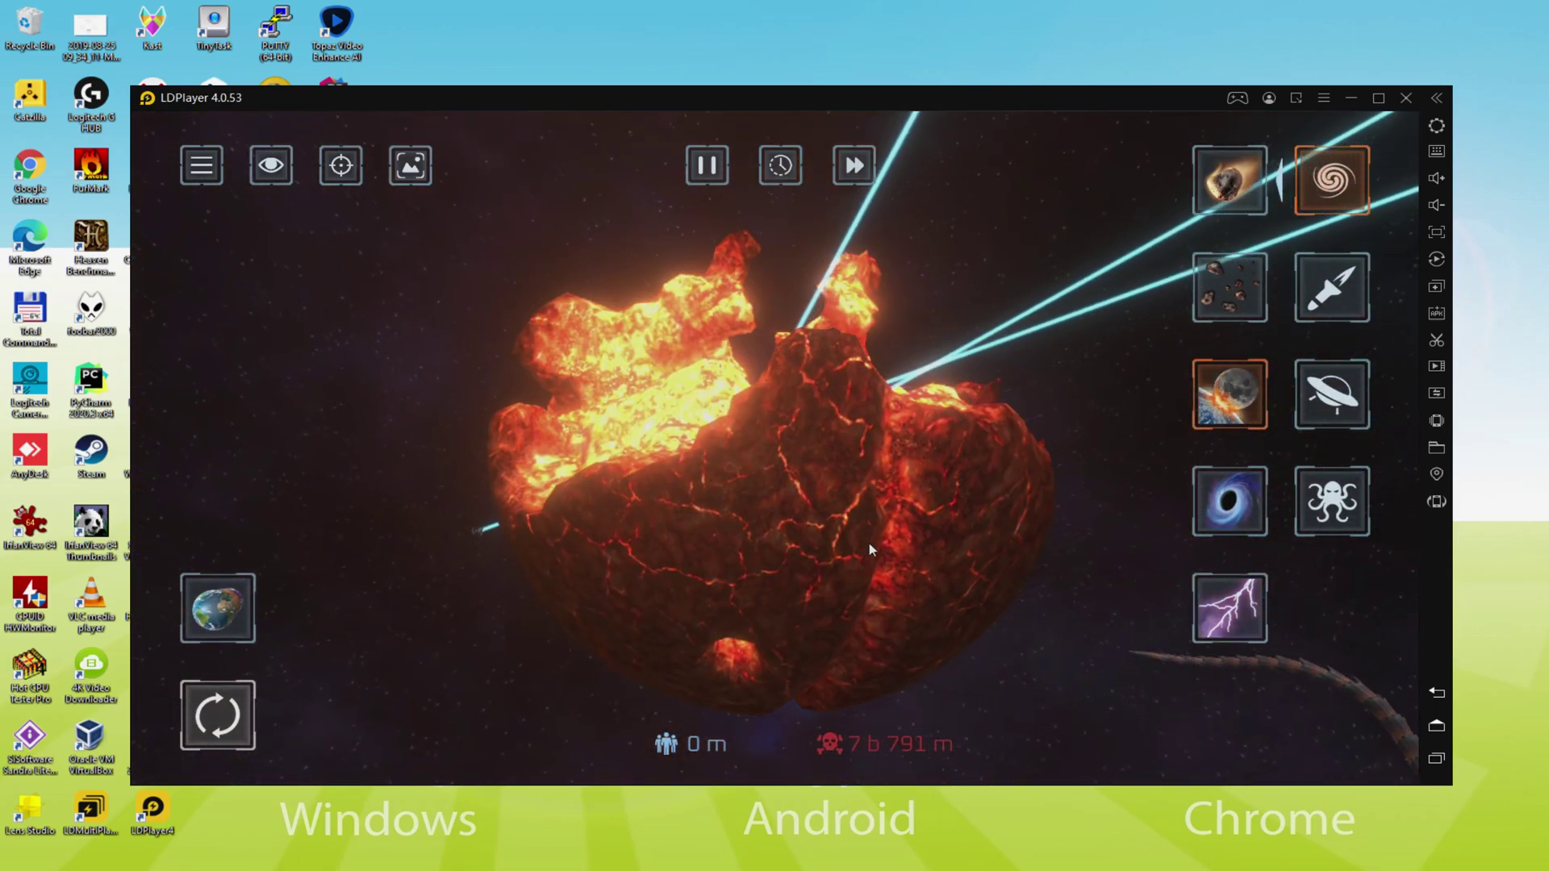
pyautogui.click(846, 420)
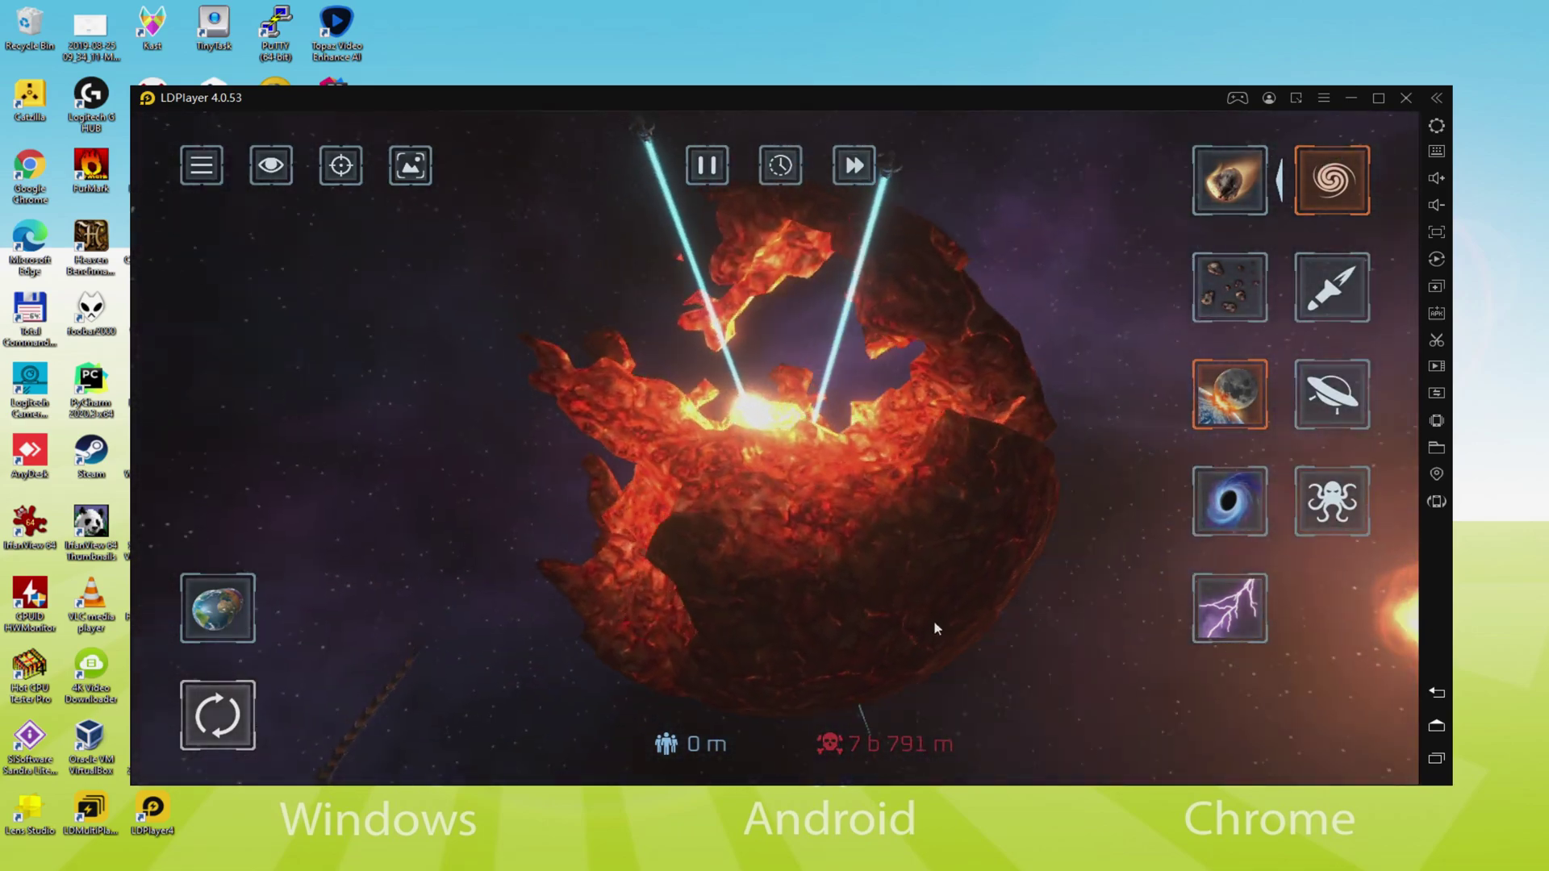
pyautogui.click(919, 540)
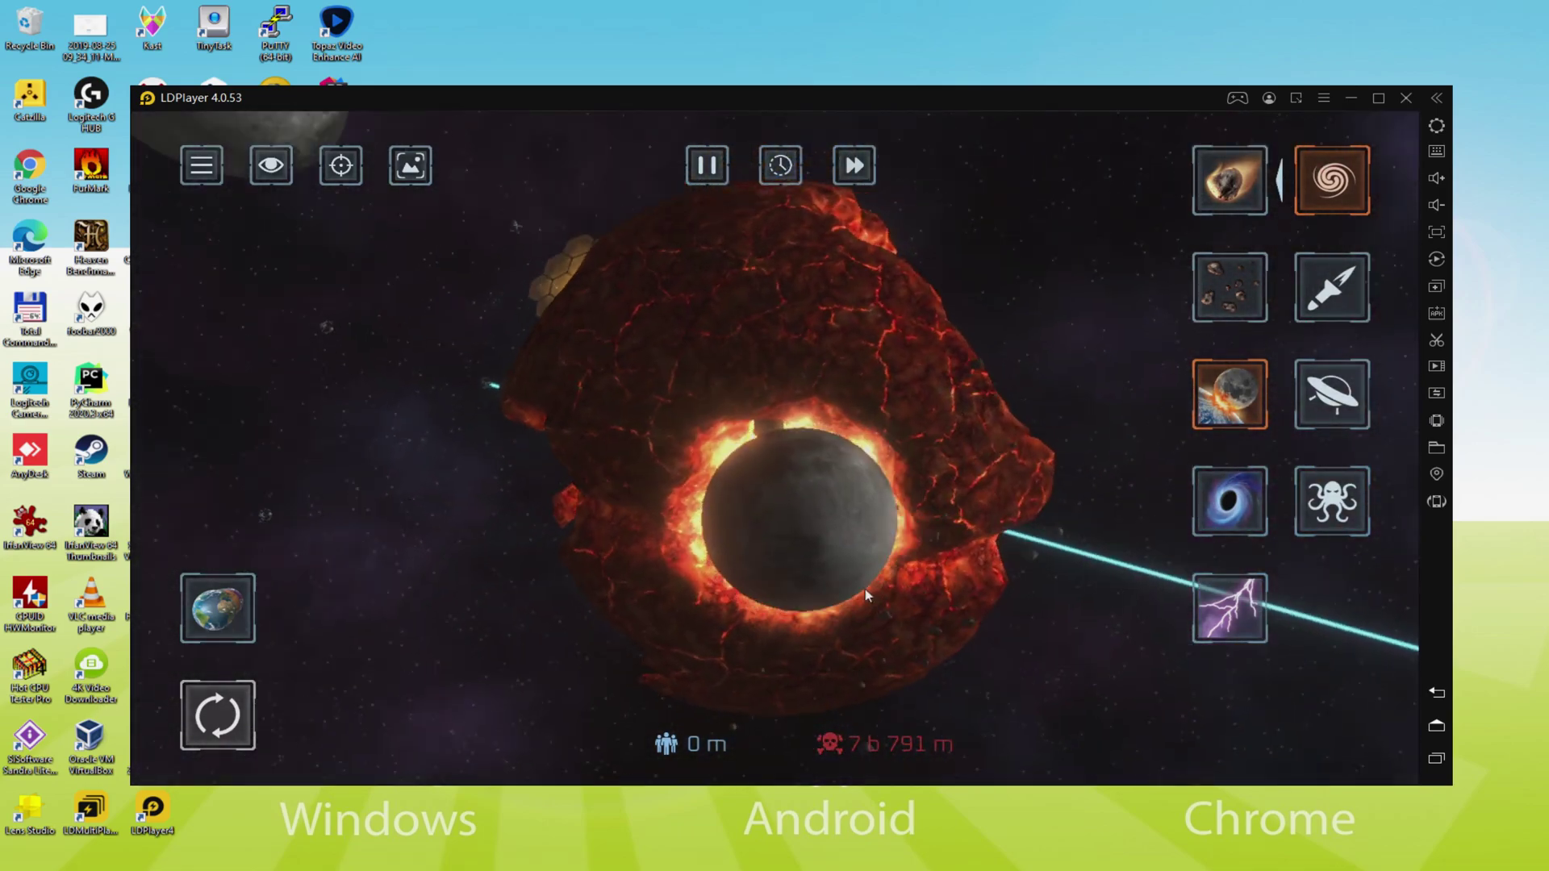
pyautogui.moveTo(859, 597); pyautogui.dragTo(984, 575)
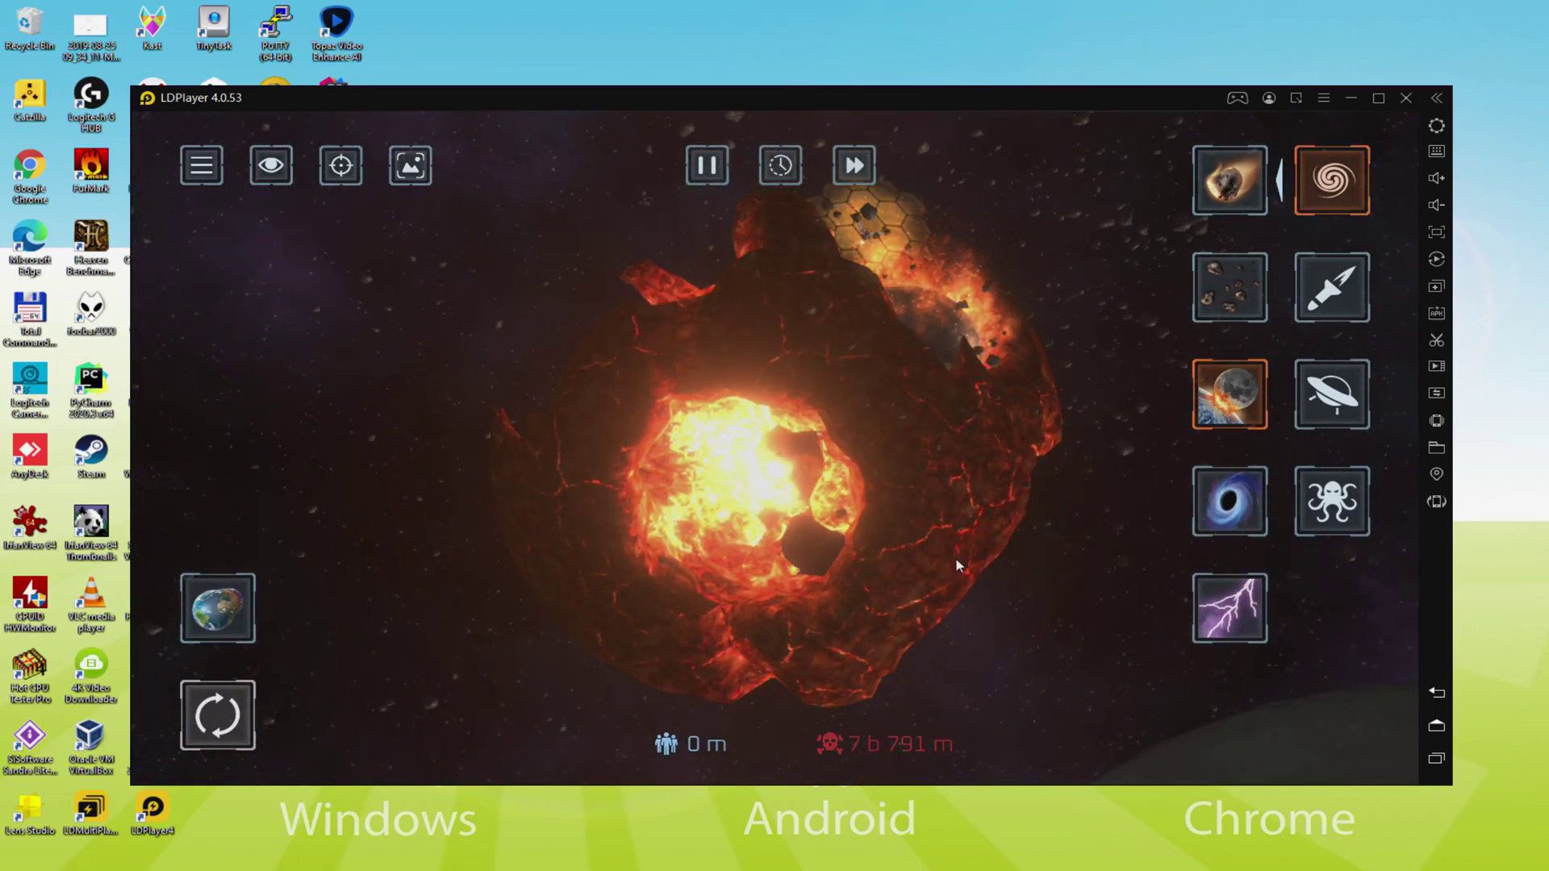
pyautogui.click(870, 487)
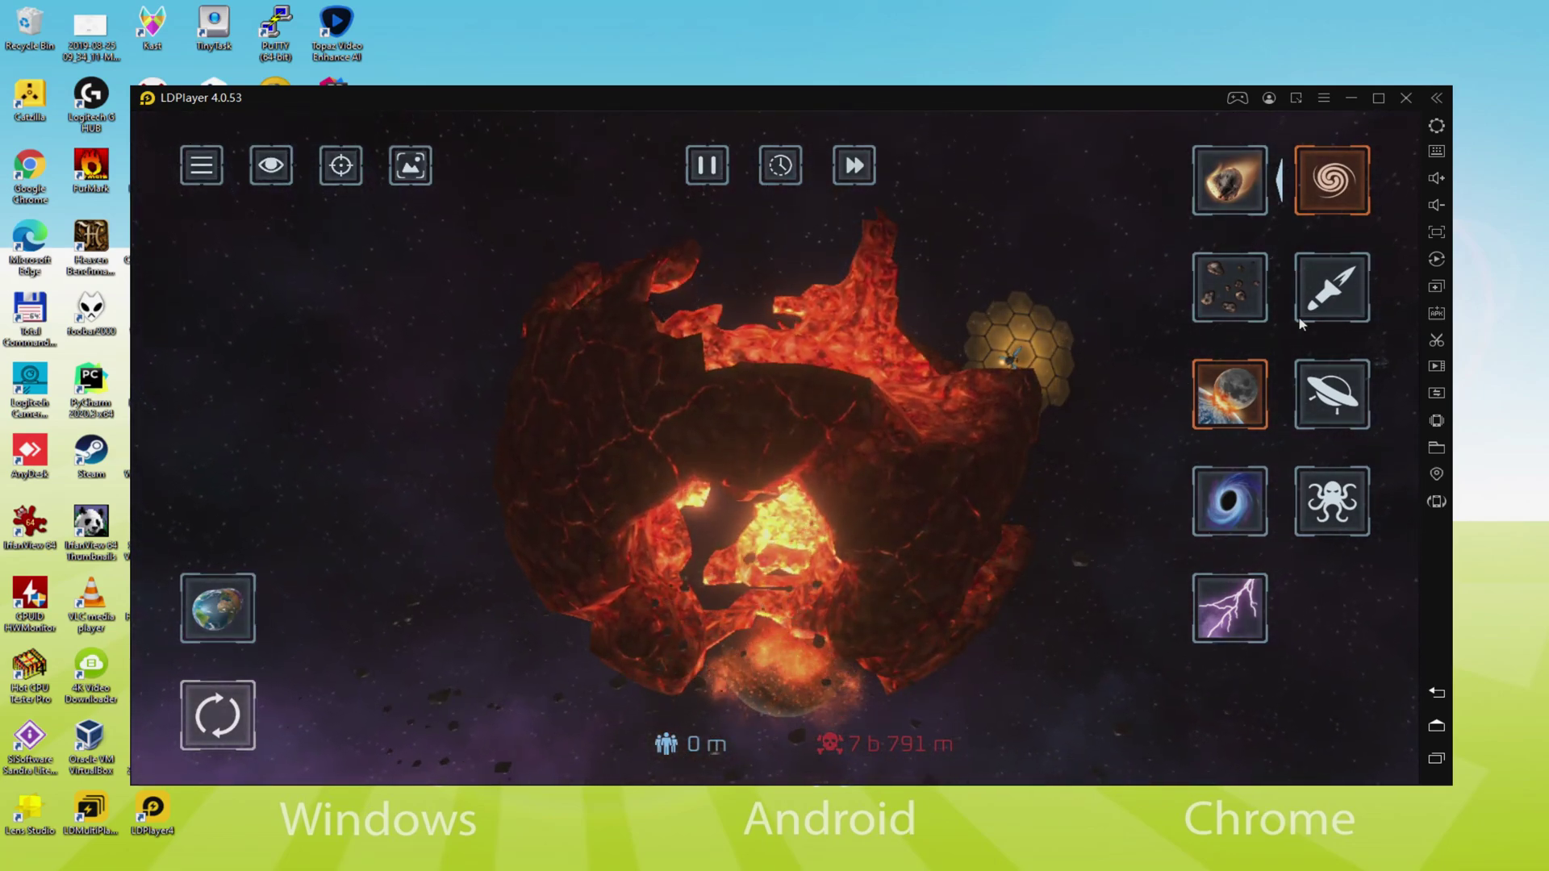
# Hit the planet's remains with the asteroid swarm and launch the single burning asteroid at them
pyautogui.click(781, 419)
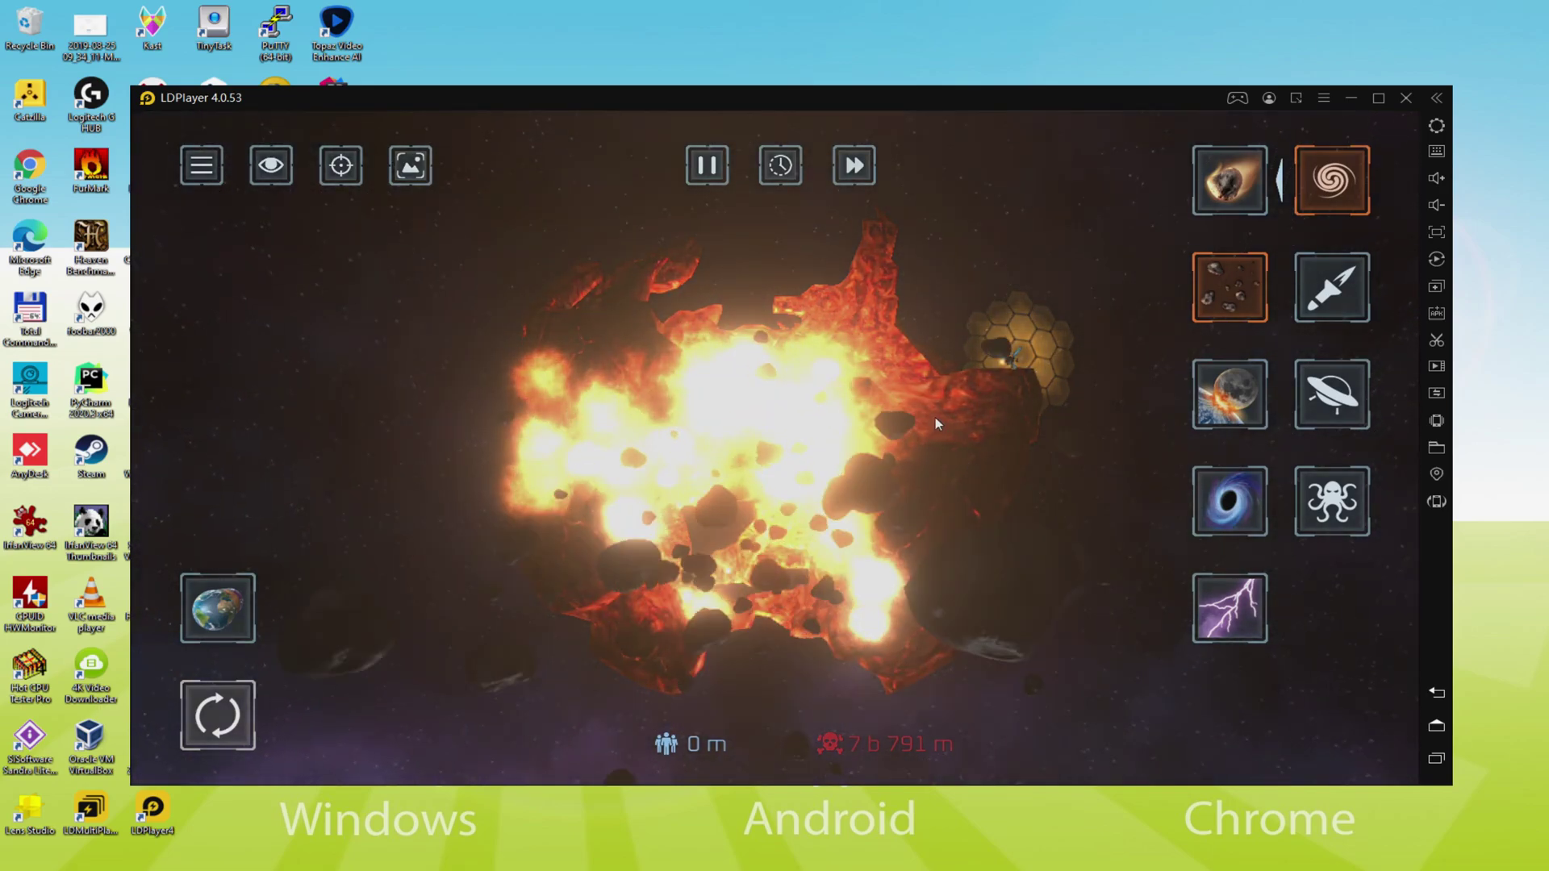
pyautogui.click(1229, 179)
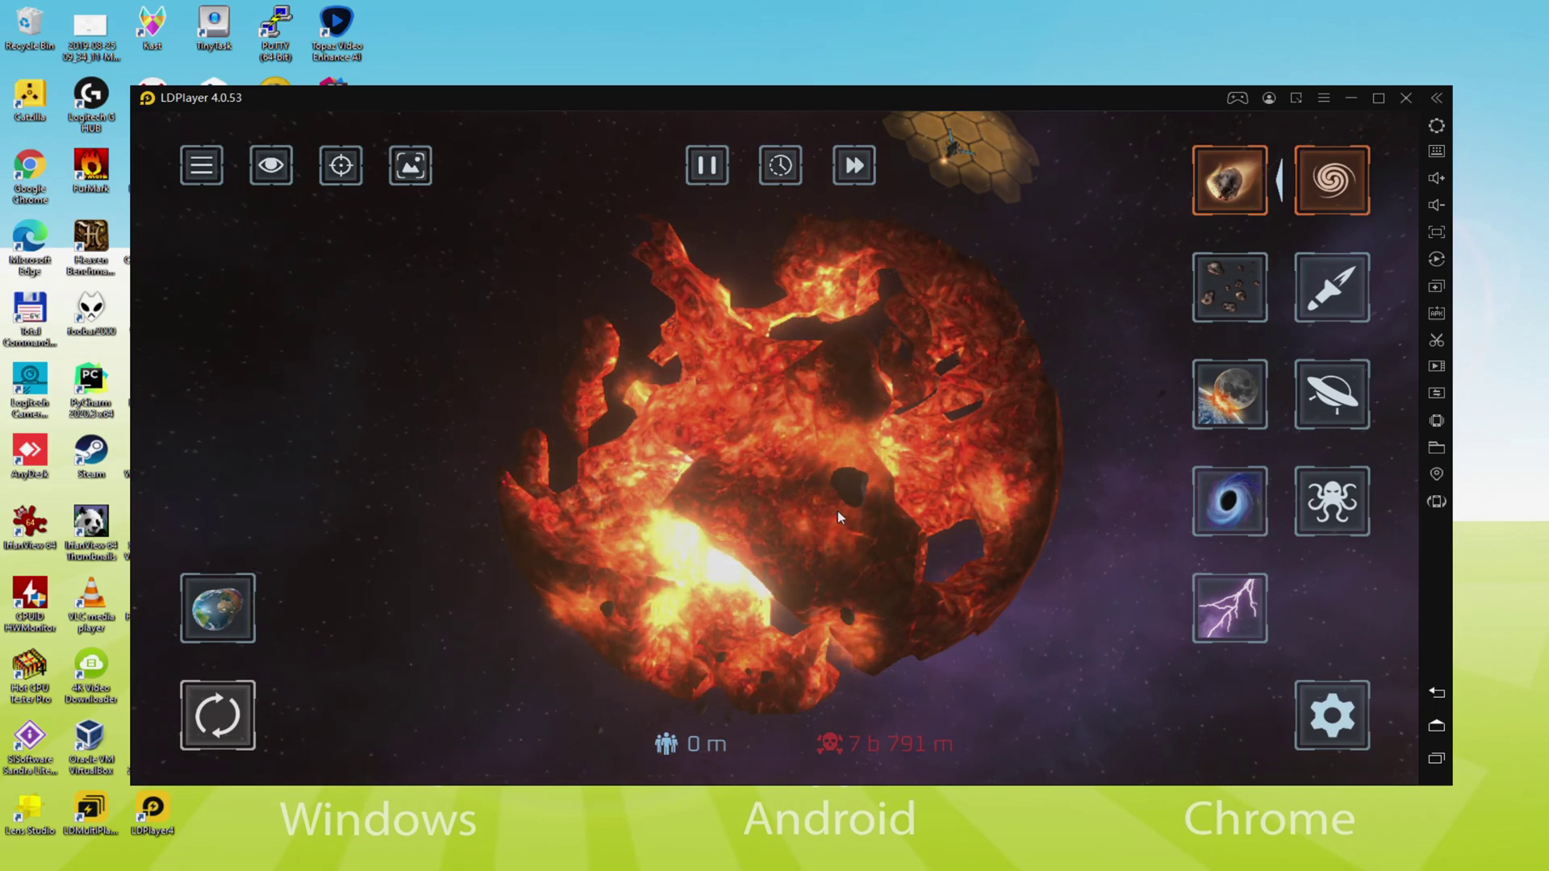
pyautogui.click(838, 516)
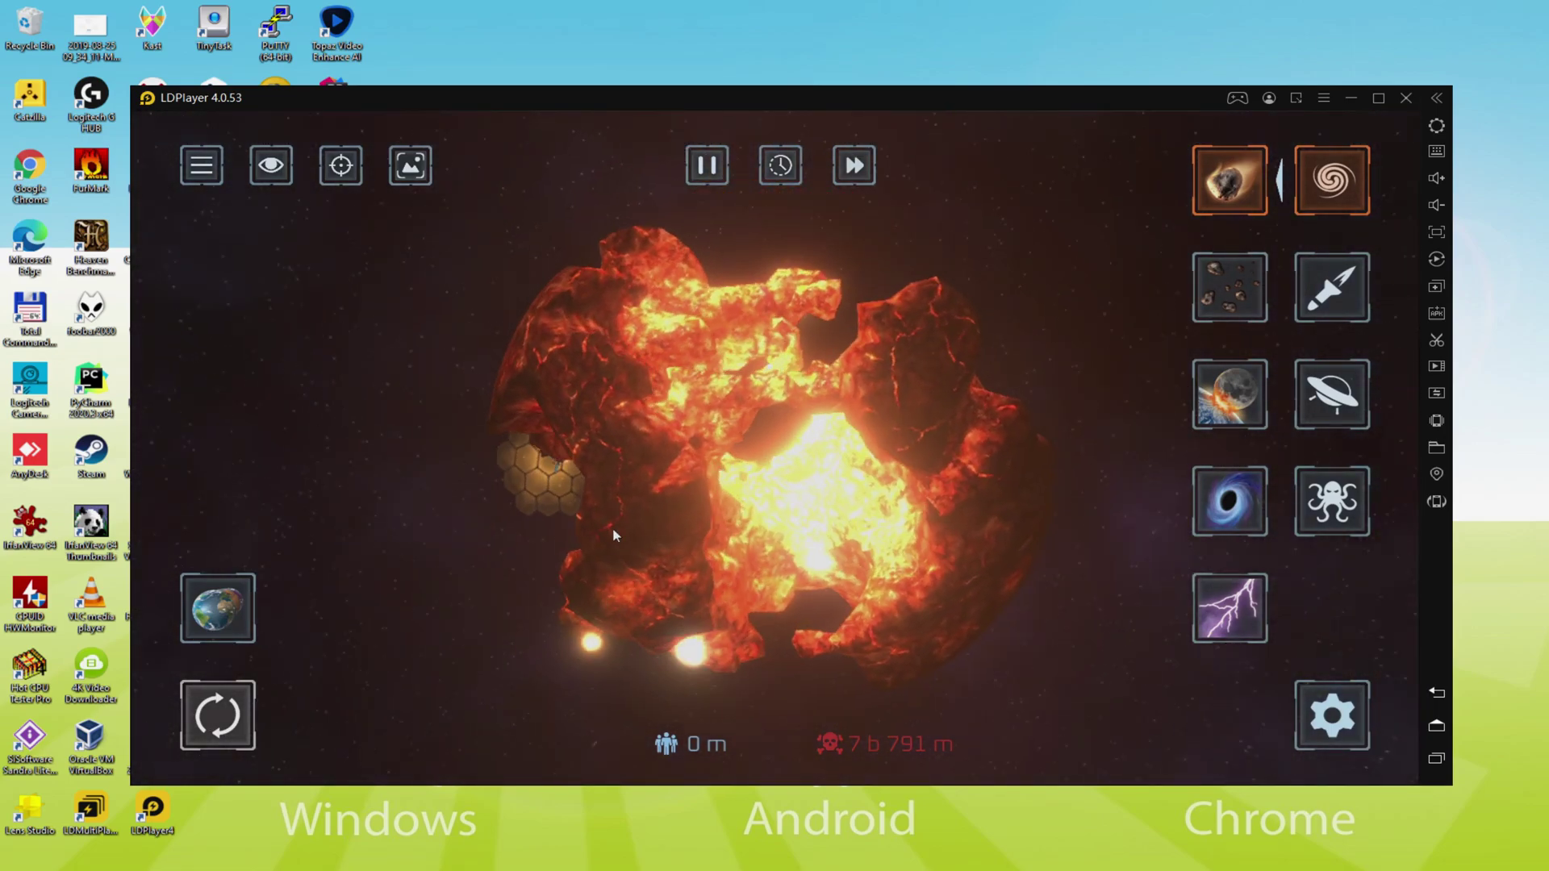